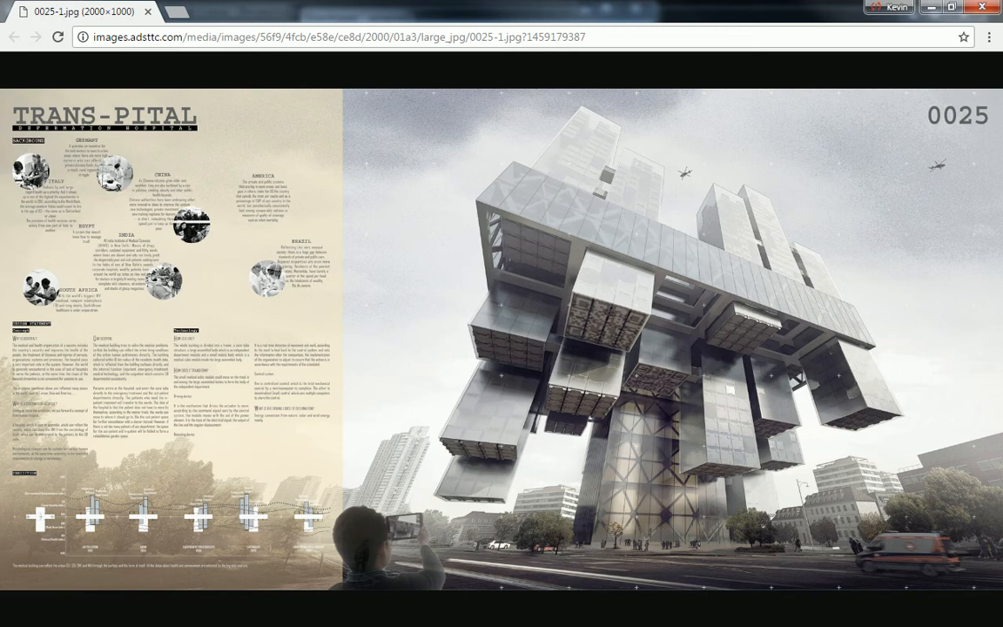
Switch from the reference image in the browser to the Grasshopper definition in Rhino
{"action": "left_click", "coordinate": [931, 7]}
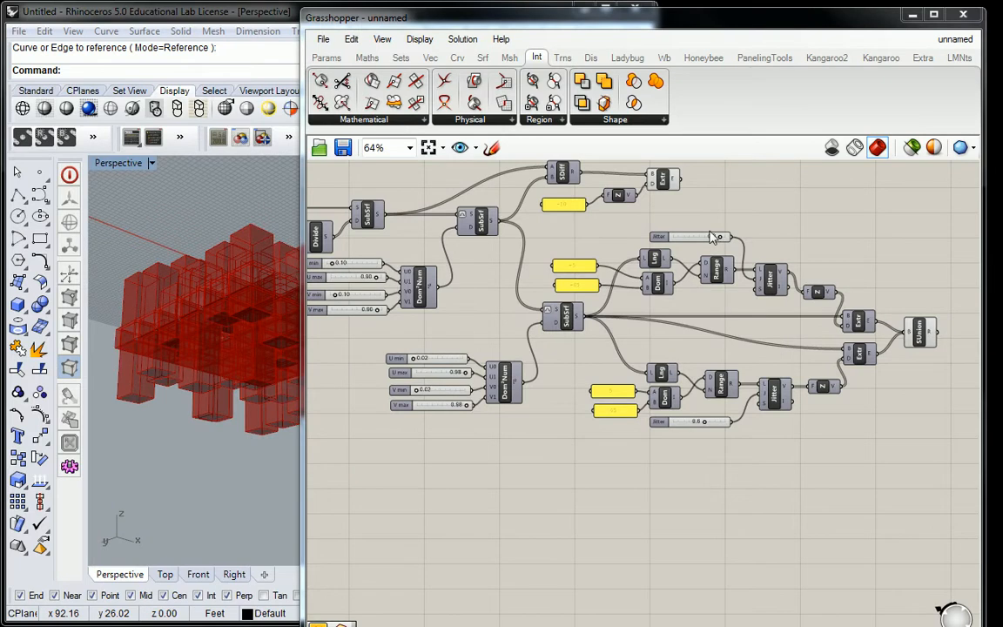
{"action": "right_click_drag", "start_coordinate": [629, 319], "coordinate": [624, 339]}
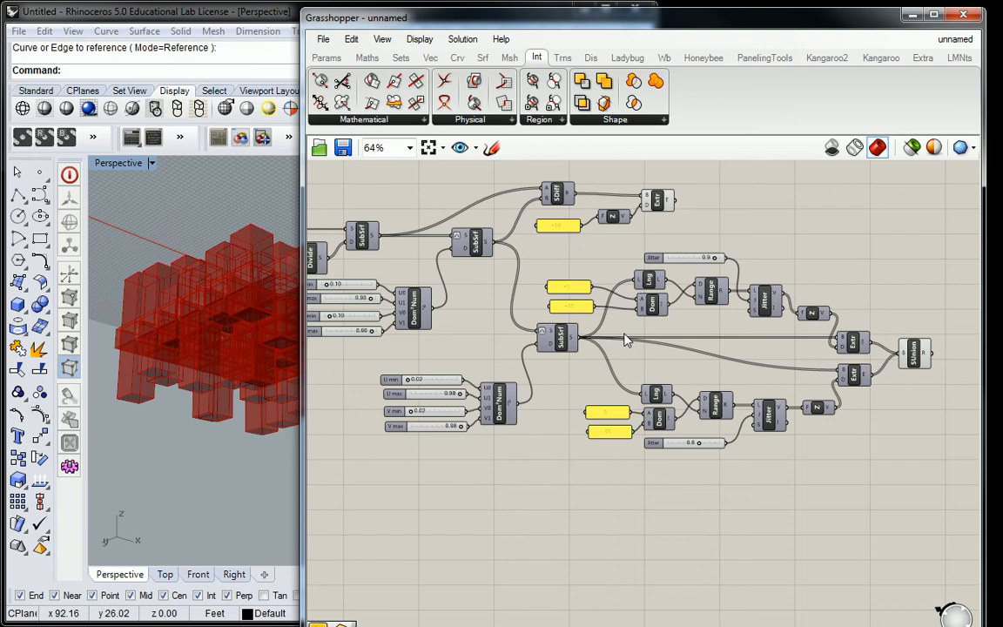
{"action": "right_click_drag", "start_coordinate": [277, 281], "coordinate": [314, 265]}
Turn on the viewport preview of the second SubSrf component, the one fed by the 0.10 to 0.90 domain
{"action": "left_click", "coordinate": [474, 244]}
{"action": "right_click", "coordinate": [475, 246]}
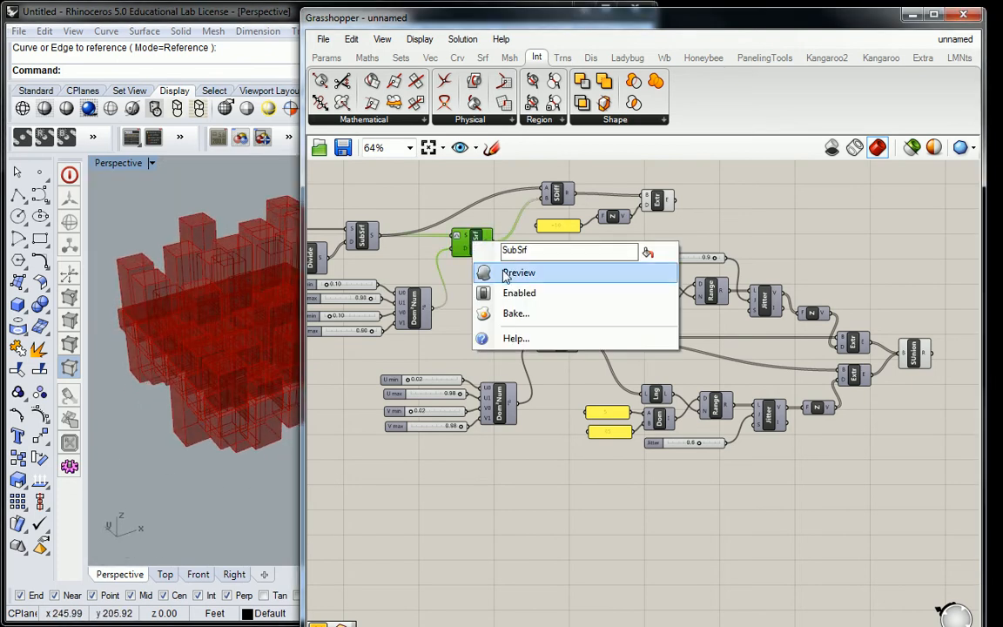
{"action": "left_click", "coordinate": [507, 271]}
{"action": "right_click_drag", "start_coordinate": [207, 309], "coordinate": [178, 294]}
{"action": "scroll", "coordinate": [674, 228], "scroll_direction": "down", "scroll_amount": 3}
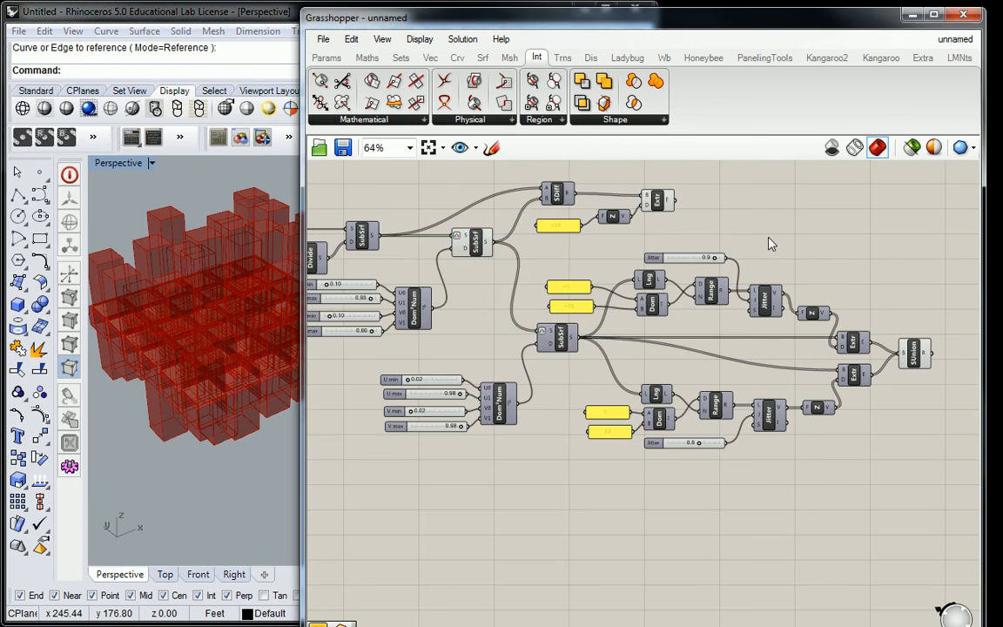
Hide the viewport preview of the whole downstream group of extrusion, jitter and solid union components
{"action": "left_click_drag", "start_coordinate": [832, 205], "coordinate": [607, 350]}
{"action": "middle_click", "coordinate": [627, 300]}
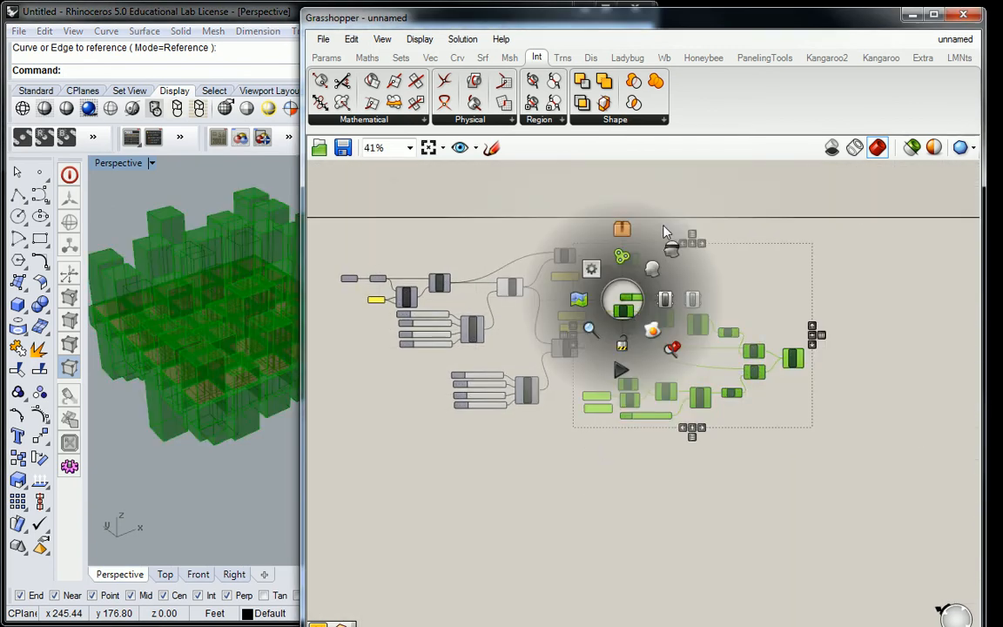
{"action": "left_click", "coordinate": [607, 226]}
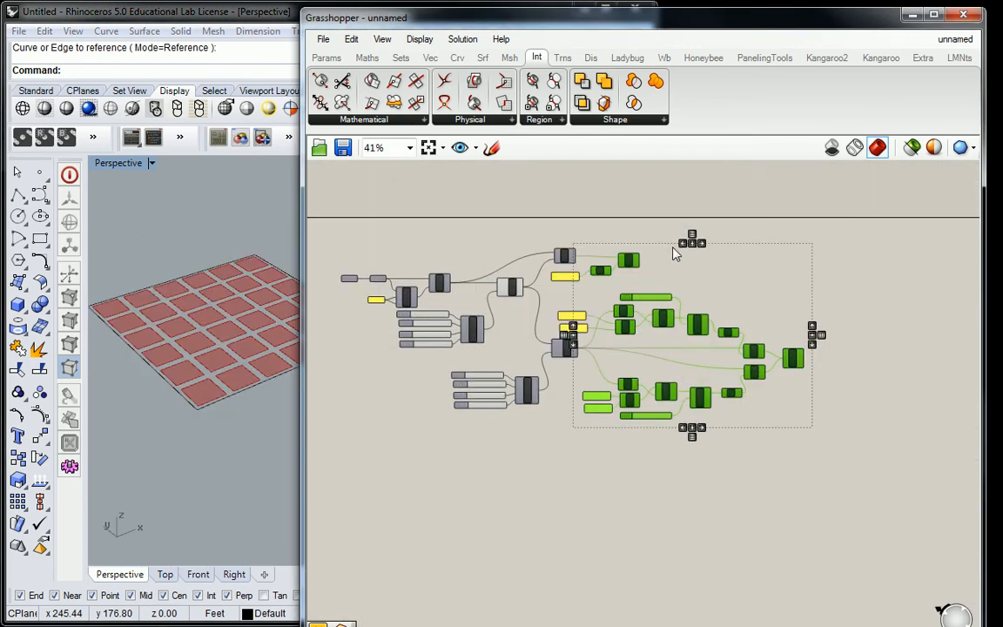
Hide the preview of the second SubSrf component and show the preview of the first SubSrf after Divide
{"action": "left_click", "coordinate": [478, 283]}
{"action": "scroll", "coordinate": [478, 283], "scroll_direction": "up", "scroll_amount": 5}
{"action": "left_click", "coordinate": [602, 298]}
{"action": "right_click", "coordinate": [603, 300]}
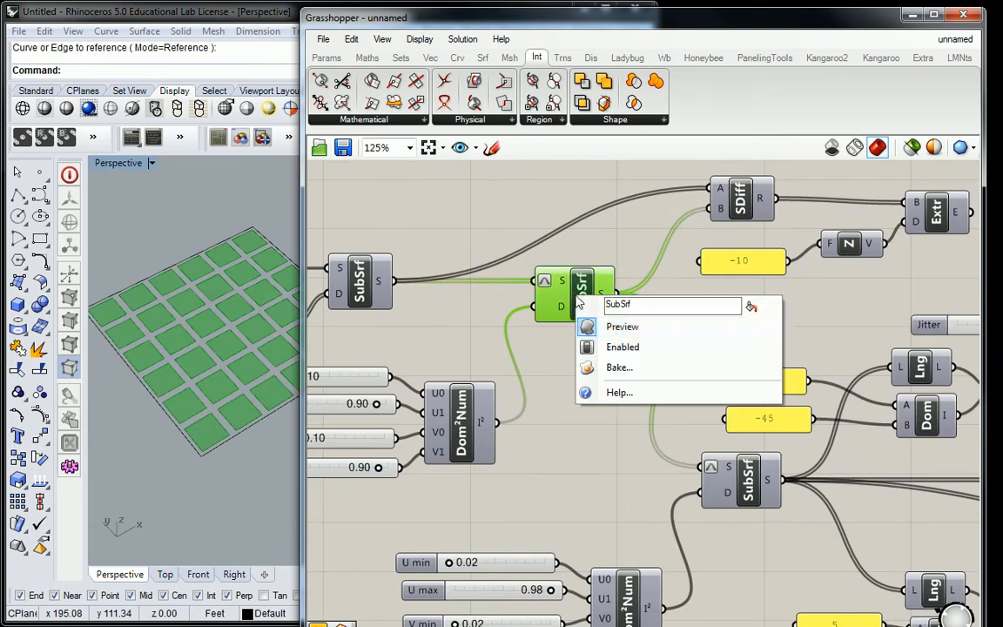
{"action": "left_click", "coordinate": [588, 324]}
{"action": "right_click", "coordinate": [485, 296]}
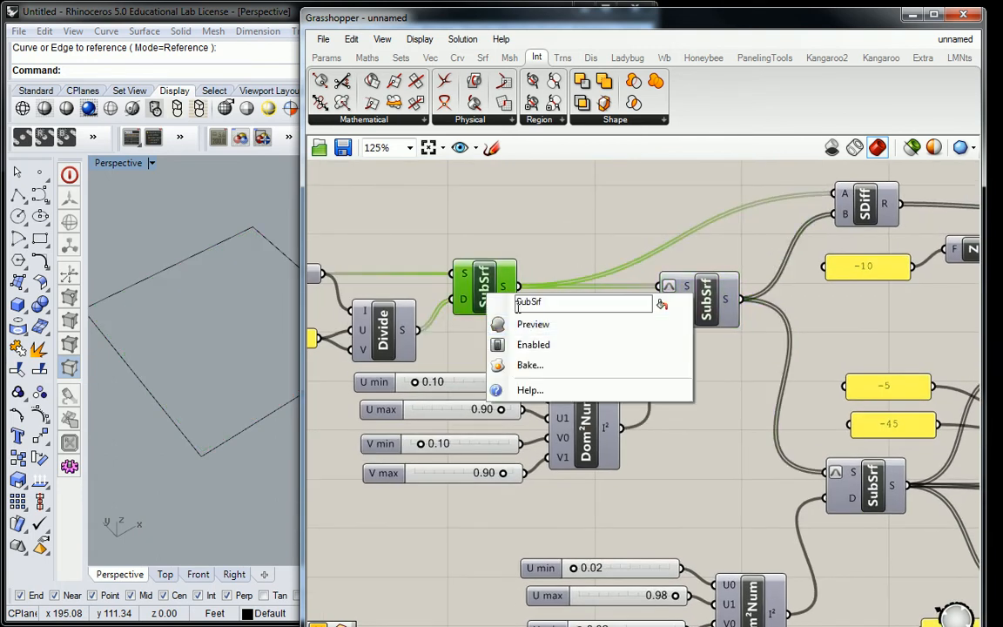
{"action": "left_click", "coordinate": [522, 320]}
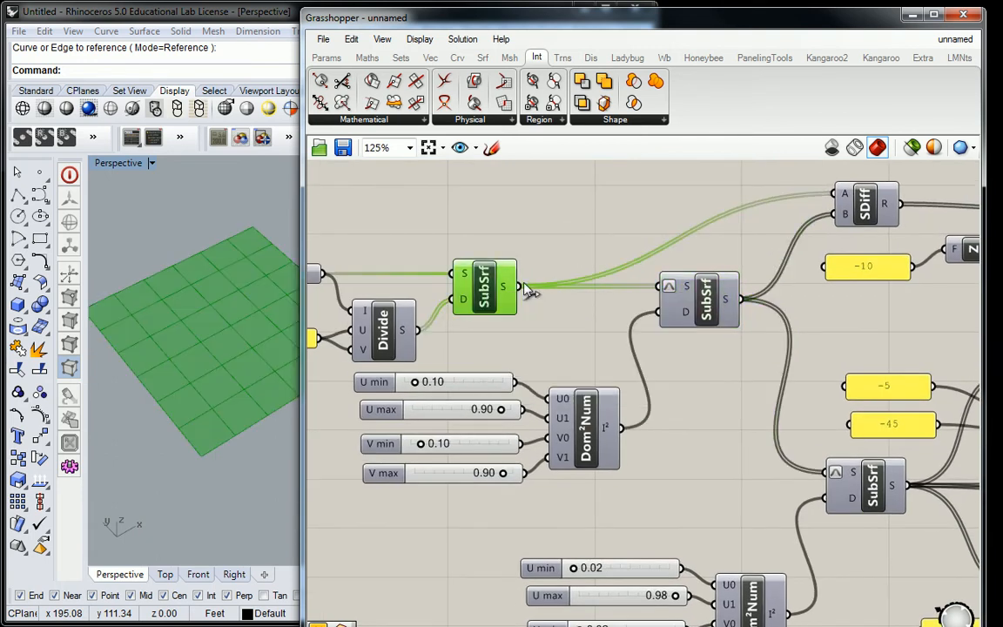
Move all components downstream of the first SubSrf farther away from it to free up canvas space between them
{"action": "left_click", "coordinate": [578, 182]}
{"action": "scroll", "coordinate": [598, 213], "scroll_direction": "down", "scroll_amount": 4}
{"action": "right_click_drag", "start_coordinate": [835, 271], "coordinate": [746, 302]}
{"action": "left_click_drag", "start_coordinate": [936, 219], "coordinate": [494, 497]}
{"action": "left_click_drag", "start_coordinate": [445, 409], "coordinate": [391, 275]}
{"action": "left_click_drag", "start_coordinate": [507, 333], "coordinate": [653, 338]}
{"action": "scroll", "coordinate": [436, 279], "scroll_direction": "up", "scroll_amount": 3}
{"action": "right_click_drag", "start_coordinate": [436, 279], "coordinate": [593, 274]}
{"action": "scroll", "coordinate": [593, 265], "scroll_direction": "up", "scroll_amount": 2}
{"action": "scroll", "coordinate": [676, 274], "scroll_direction": "down", "scroll_amount": 1}
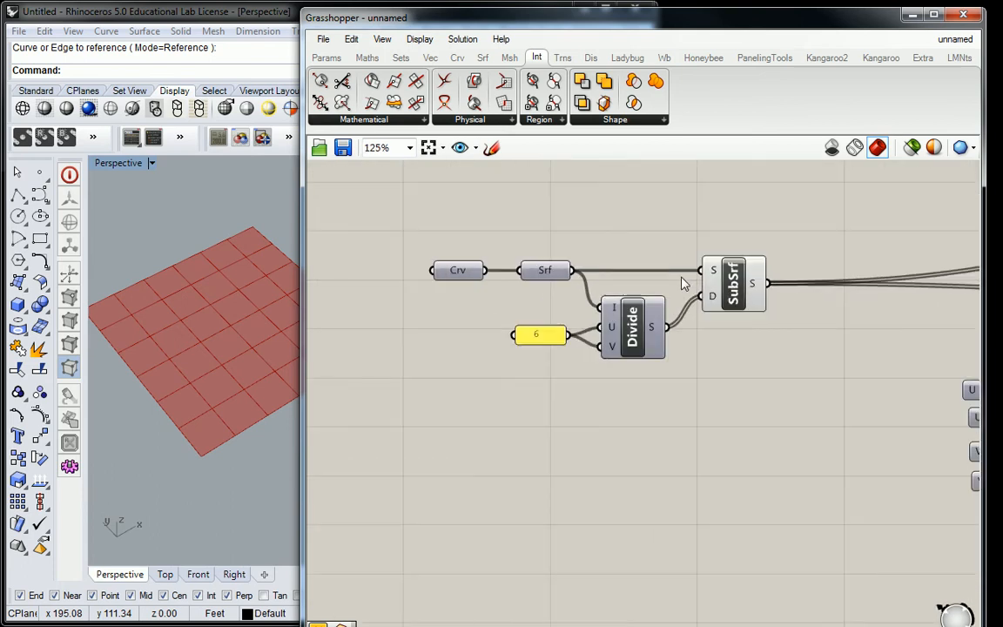
Add a List Item component beside the first SubSrf and connect SubSrf's output to its L input
{"action": "left_click", "coordinate": [733, 288]}
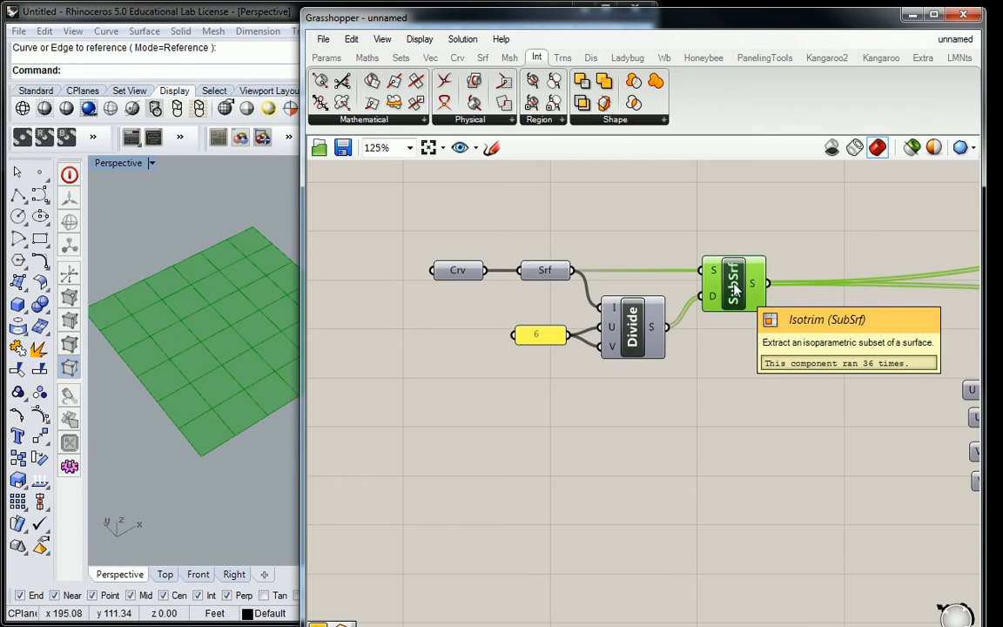
{"action": "right_click_drag", "start_coordinate": [725, 282], "coordinate": [698, 278]}
{"action": "right_click_drag", "start_coordinate": [851, 251], "coordinate": [742, 273]}
{"action": "left_click", "coordinate": [664, 251]}
{"action": "right_click_drag", "start_coordinate": [333, 231], "coordinate": [458, 246]}
{"action": "left_click", "coordinate": [324, 58]}
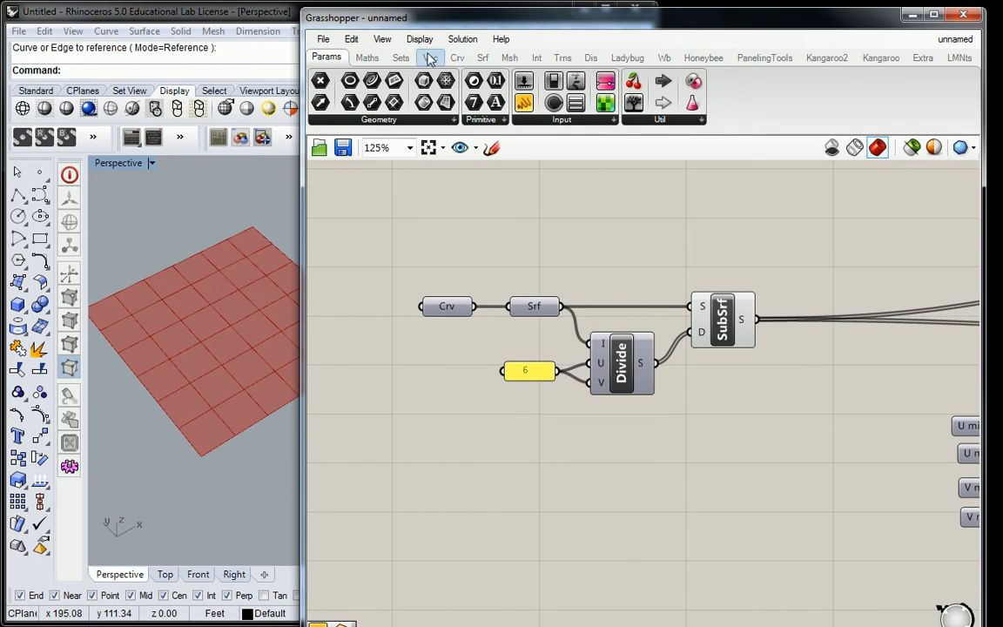
{"action": "left_click", "coordinate": [401, 57]}
{"action": "left_click", "coordinate": [358, 119]}
{"action": "left_click_drag", "start_coordinate": [369, 168], "coordinate": [361, 177]}
{"action": "left_click", "coordinate": [793, 247]}
{"action": "right_click_drag", "start_coordinate": [811, 245], "coordinate": [736, 278]}
{"action": "left_click_drag", "start_coordinate": [737, 278], "coordinate": [786, 268]}
{"action": "left_click", "coordinate": [713, 297]}
{"action": "left_click_drag", "start_coordinate": [682, 353], "coordinate": [736, 252]}
{"action": "left_click_drag", "start_coordinate": [777, 282], "coordinate": [794, 277]}
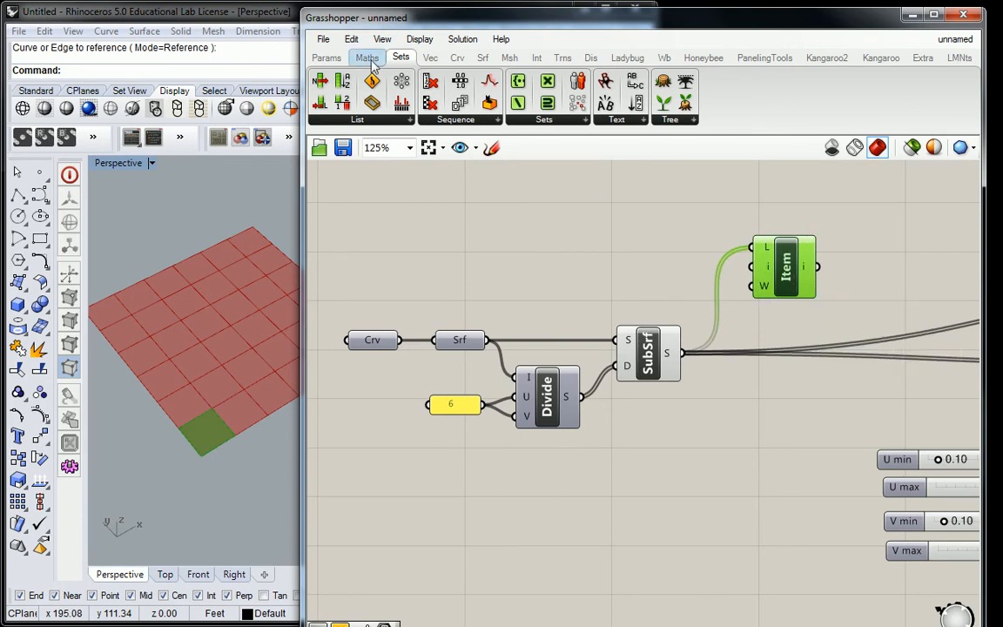
Place an empty panel next to the Item component, make it narrower and switch off its multiline data
{"action": "left_click", "coordinate": [325, 57]}
{"action": "left_click_drag", "start_coordinate": [482, 81], "coordinate": [639, 220]}
{"action": "left_click_drag", "start_coordinate": [716, 263], "coordinate": [631, 291]}
{"action": "left_click_drag", "start_coordinate": [603, 227], "coordinate": [655, 232]}
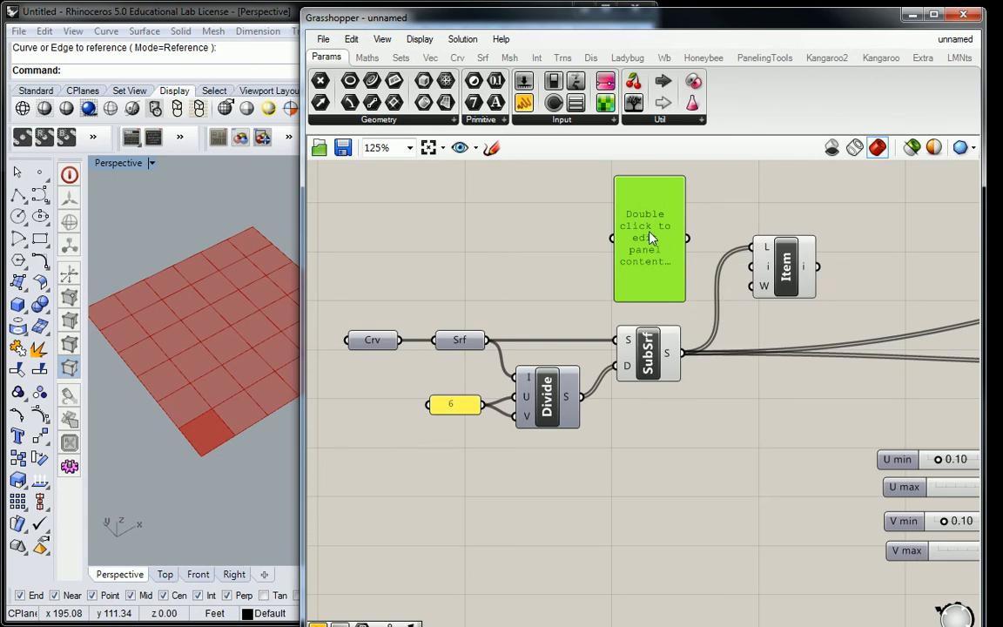
{"action": "right_click", "coordinate": [656, 236]}
{"action": "left_click", "coordinate": [692, 287]}
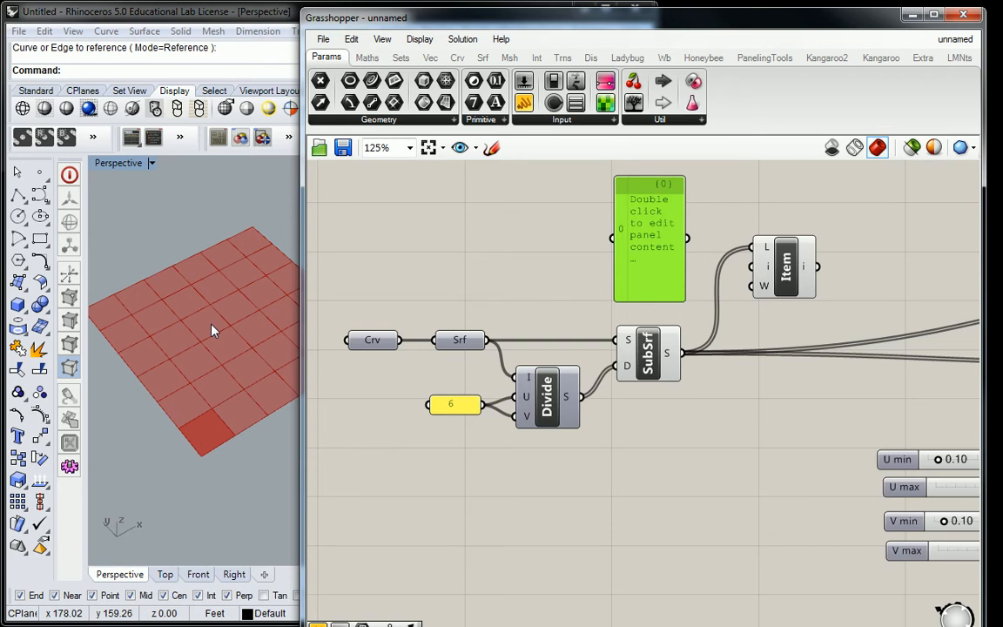
Create an integer number slider starting at 0, connect it to Item's i input and set it to 20
{"action": "double_click", "coordinate": [540, 250]}
{"action": "type", "text": "0<"}
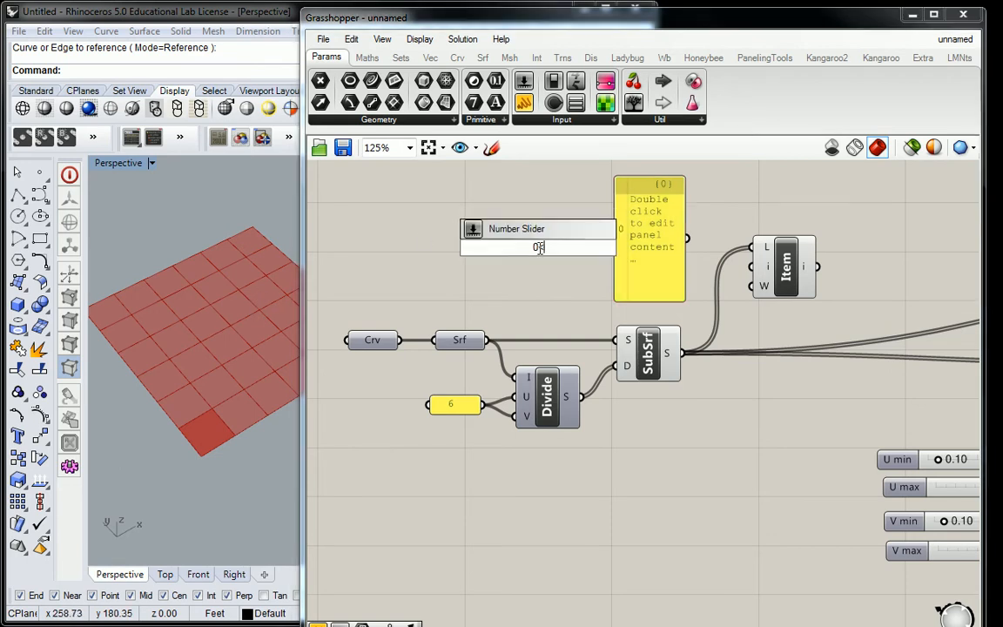
{"action": "type", "text": "-10"}
{"action": "key", "text": "Return"}
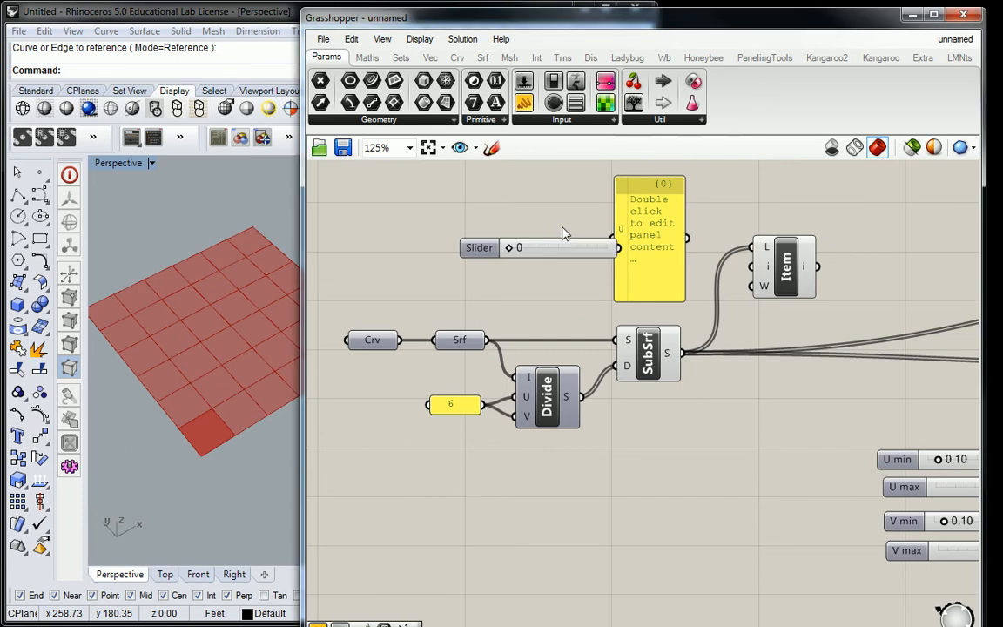
{"action": "left_click_drag", "start_coordinate": [617, 247], "coordinate": [752, 266]}
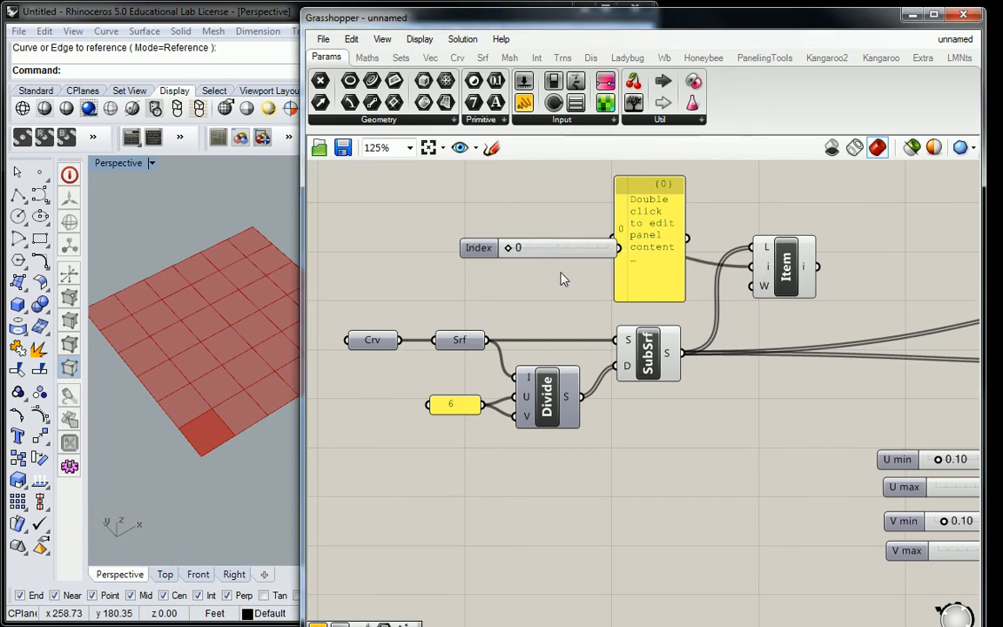
{"action": "left_click_drag", "start_coordinate": [530, 252], "coordinate": [489, 298]}
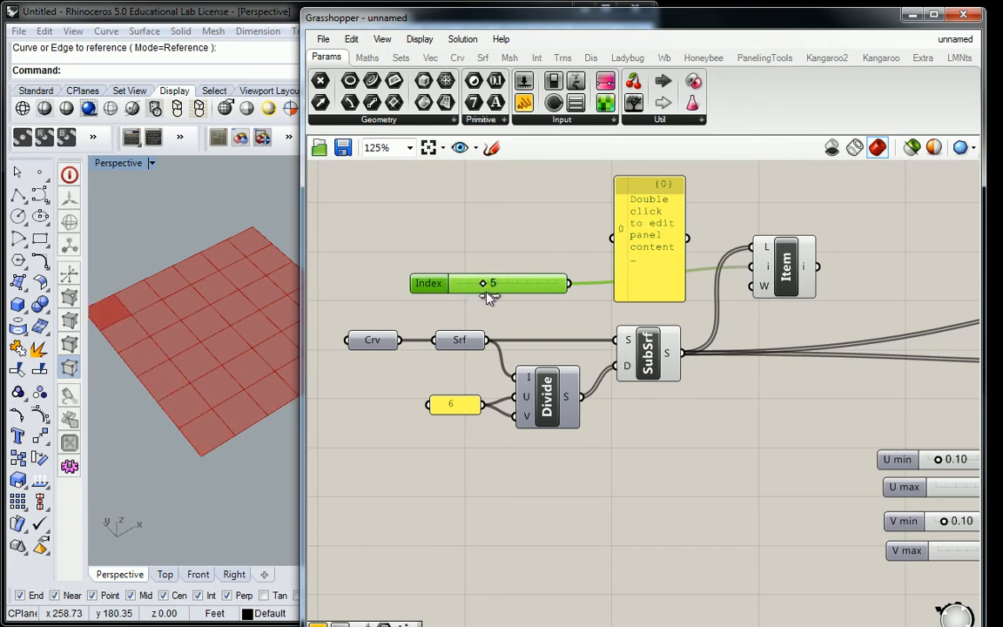
{"action": "left_click_drag", "start_coordinate": [489, 297], "coordinate": [558, 301]}
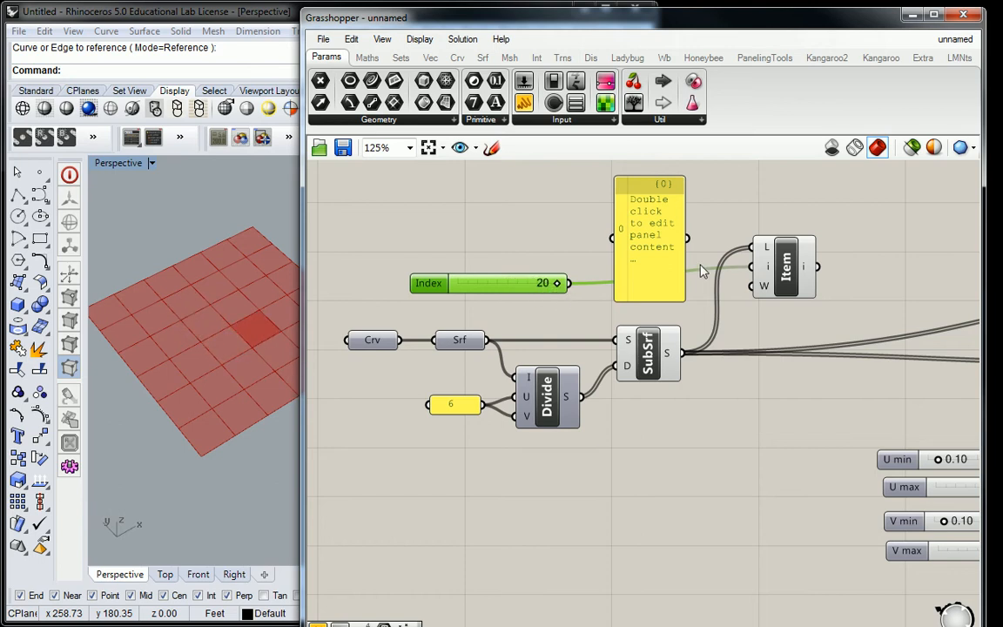
Enter 14, 15, 20 and 21 on separate lines of the panel and connect it to Item's i input instead of the slider
{"action": "double_click", "coordinate": [636, 247]}
{"action": "type", "text": "15"}
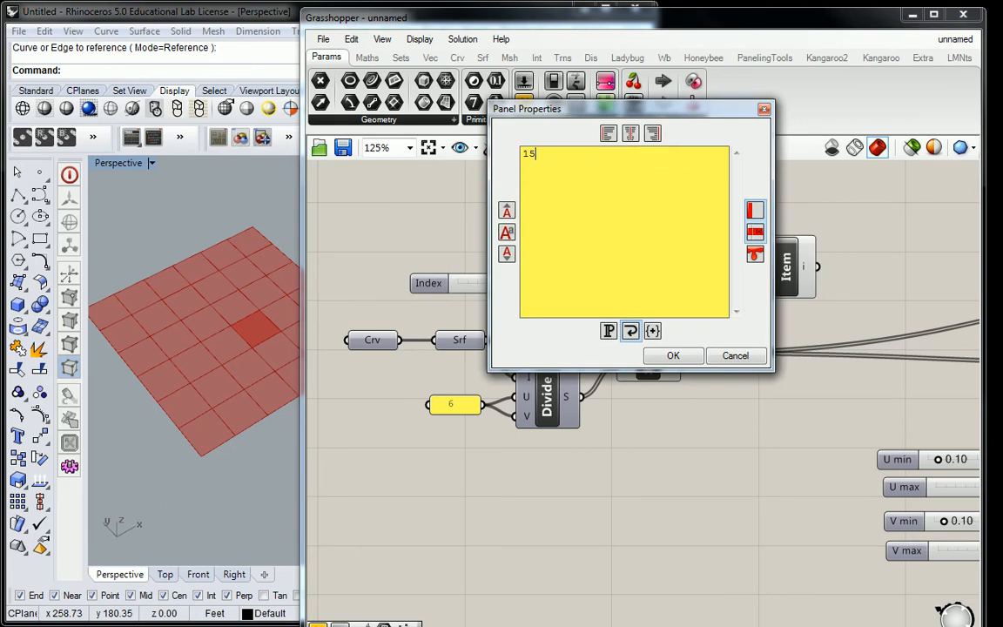
{"action": "key", "text": "Return"}
{"action": "type", "text": "15"}
{"action": "key", "text": "Return"}
{"action": "type", "text": "20"}
{"action": "key", "text": "Return"}
{"action": "type", "text": "21"}
{"action": "left_click", "coordinate": [671, 355]}
{"action": "left_click_drag", "start_coordinate": [690, 240], "coordinate": [754, 267]}
{"action": "left_click", "coordinate": [770, 273]}
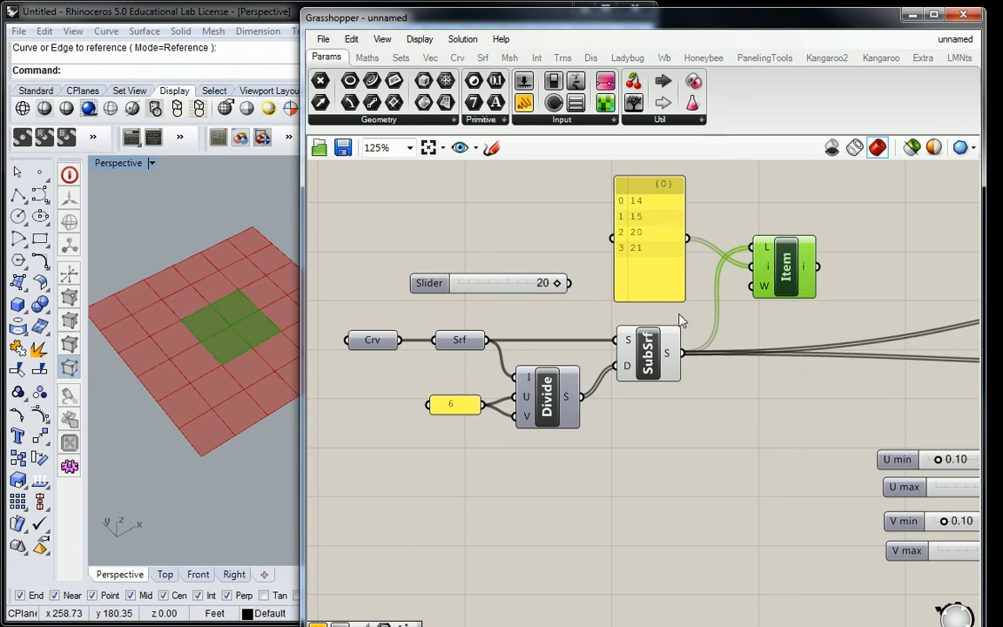
{"action": "left_click", "coordinate": [647, 352]}
{"action": "scroll", "coordinate": [833, 348], "scroll_direction": "down", "scroll_amount": 5}
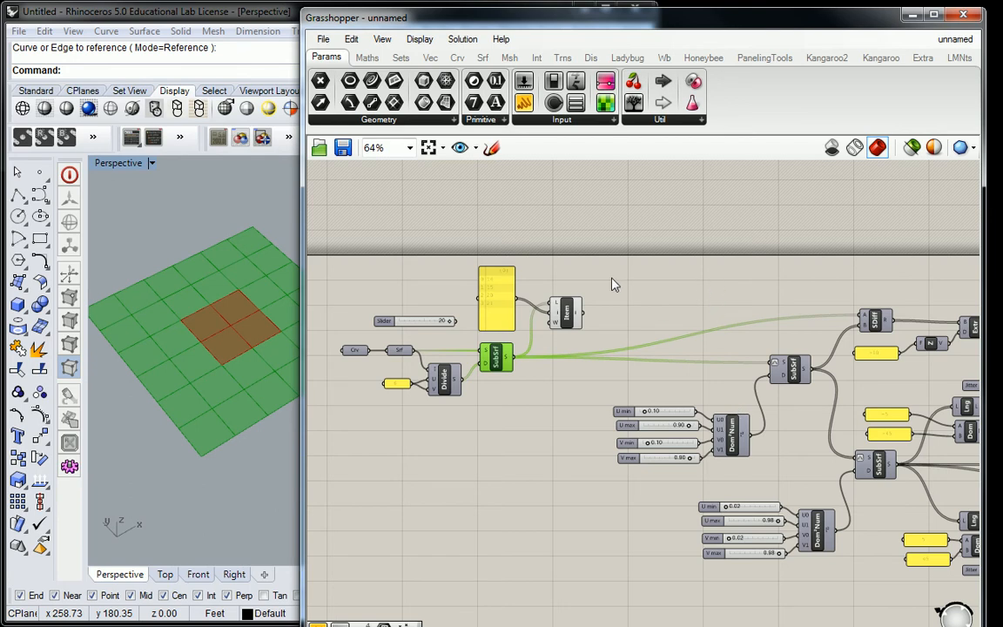
{"action": "left_click", "coordinate": [485, 196]}
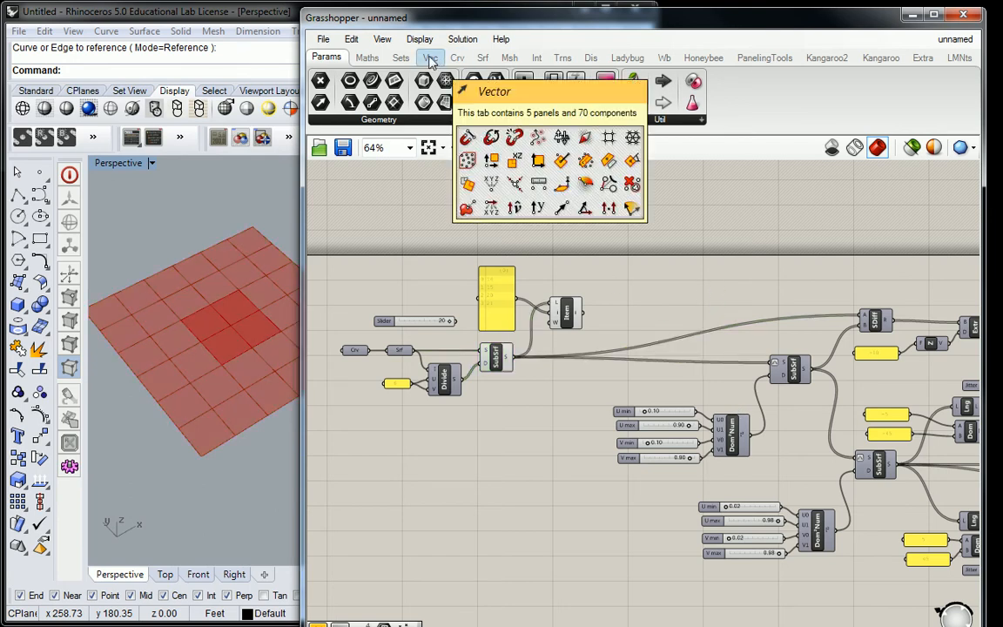
{"action": "left_click", "coordinate": [401, 58]}
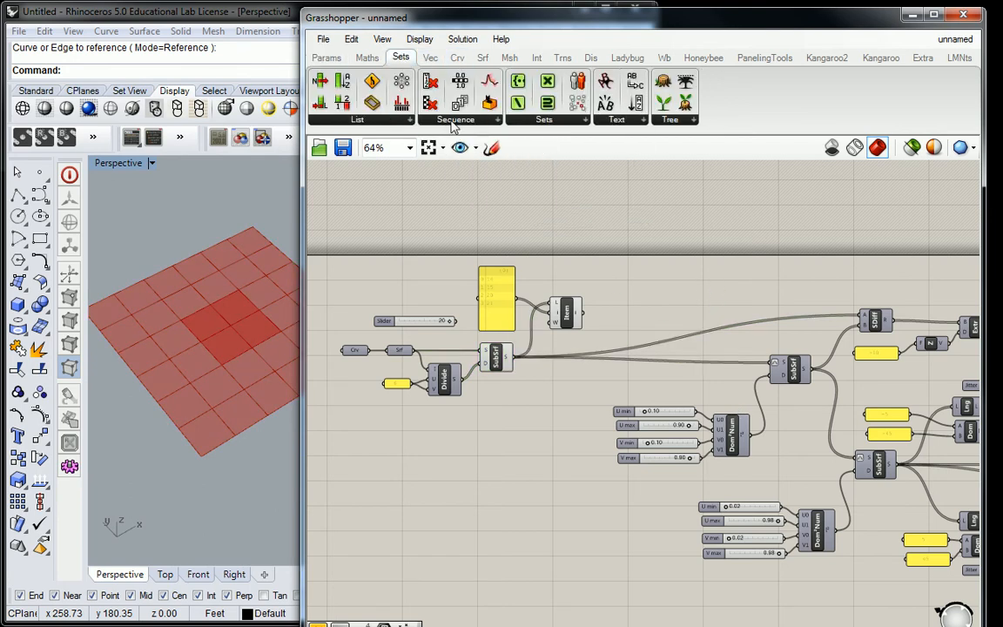
{"action": "left_click", "coordinate": [453, 120]}
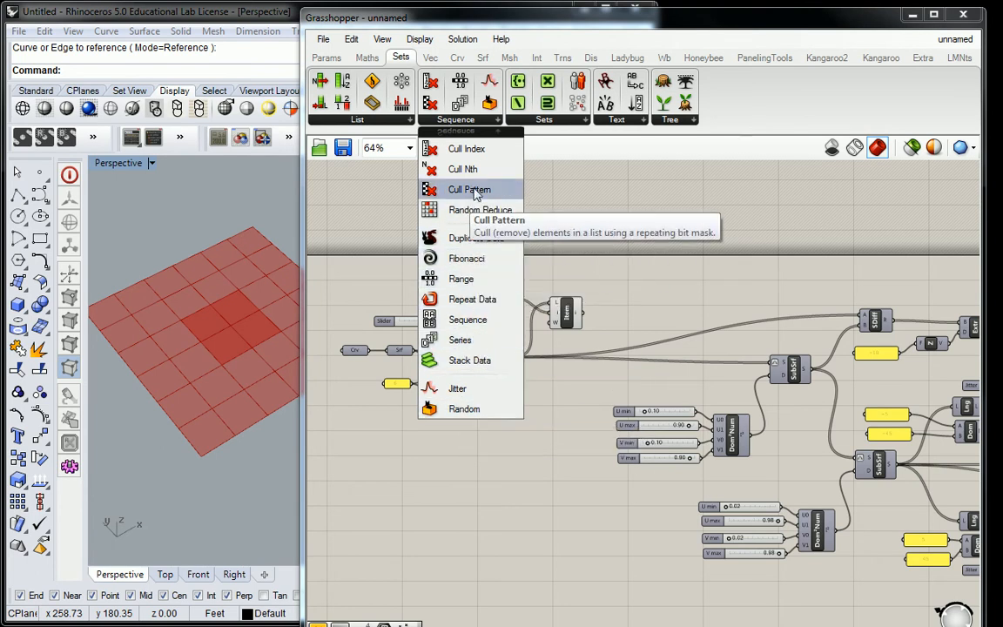
{"action": "left_click_drag", "start_coordinate": [474, 190], "coordinate": [541, 255]}
{"action": "scroll", "coordinate": [542, 254], "scroll_direction": "up", "scroll_amount": 3}
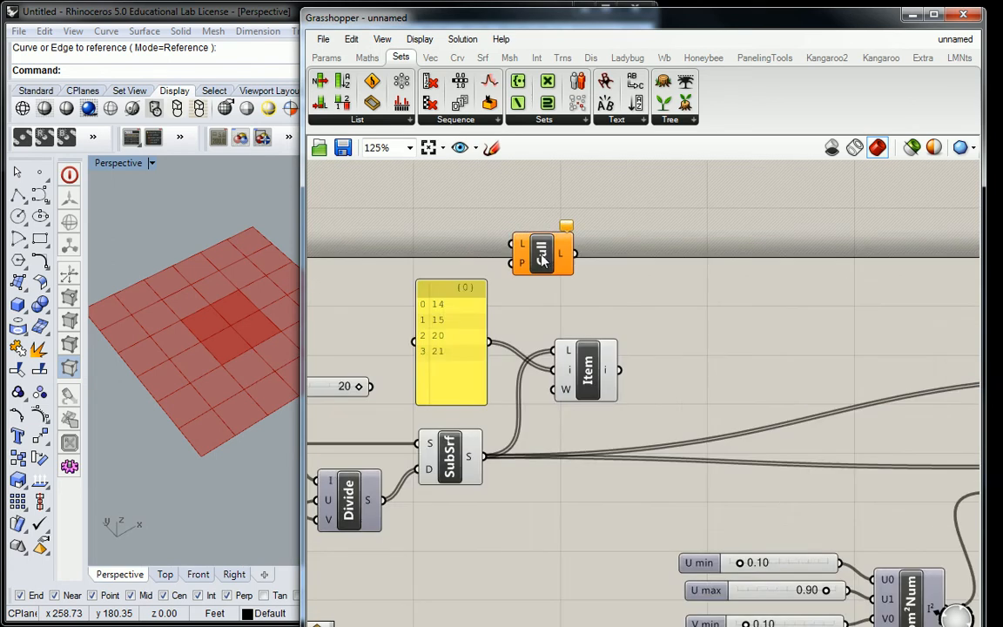
{"action": "scroll", "coordinate": [542, 254], "scroll_direction": "up", "scroll_amount": 3}
{"action": "left_click", "coordinate": [627, 228]}
{"action": "key", "text": "Delete"}
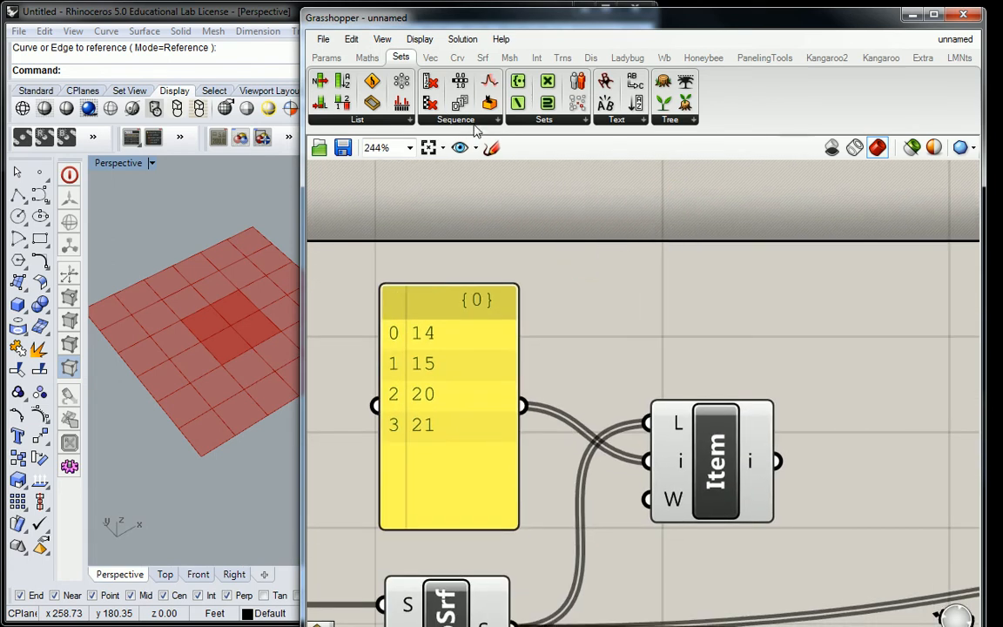
Add a Cull Index component below Item, feeding the panel into its I input and the first SubSrf into its L input
{"action": "left_click", "coordinate": [441, 120]}
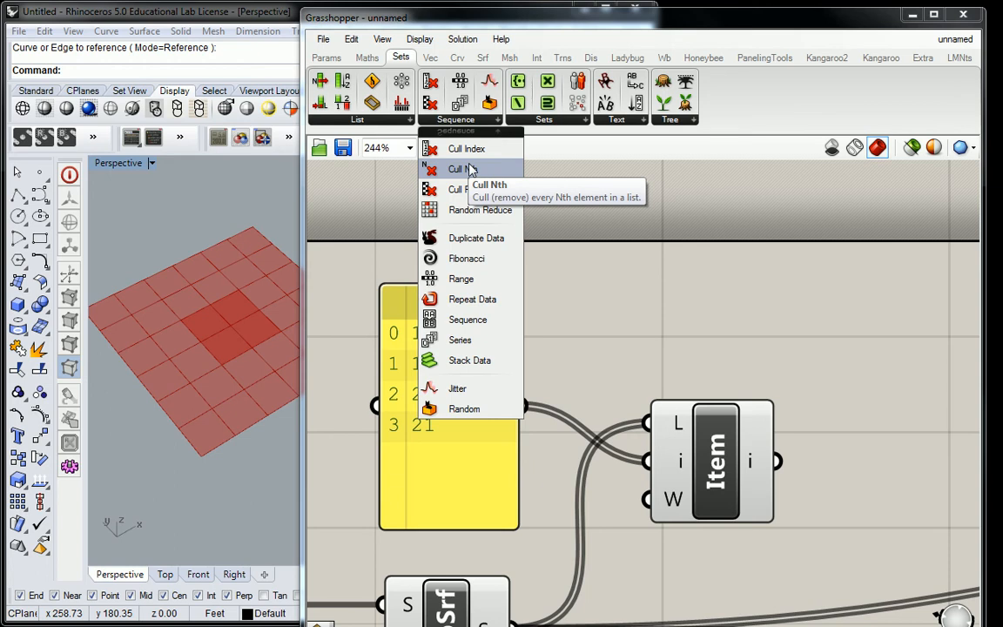
{"action": "left_click_drag", "start_coordinate": [461, 149], "coordinate": [680, 318]}
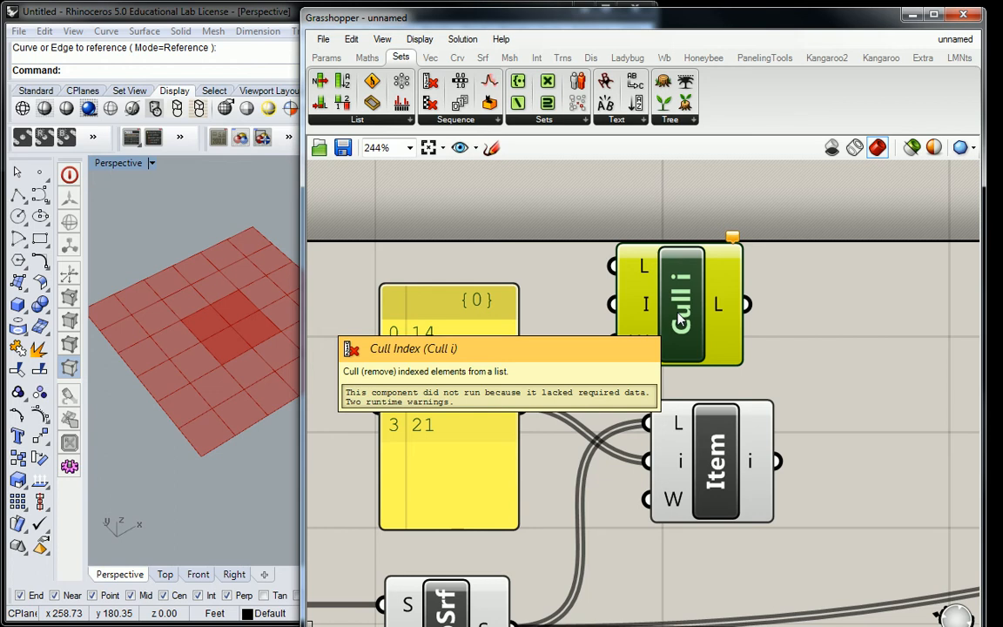
{"action": "scroll", "coordinate": [680, 318], "scroll_direction": "down", "scroll_amount": 2}
{"action": "left_click_drag", "start_coordinate": [737, 358], "coordinate": [690, 353]}
{"action": "left_click_drag", "start_coordinate": [711, 263], "coordinate": [710, 534]}
{"action": "right_click_drag", "start_coordinate": [710, 533], "coordinate": [696, 454]}
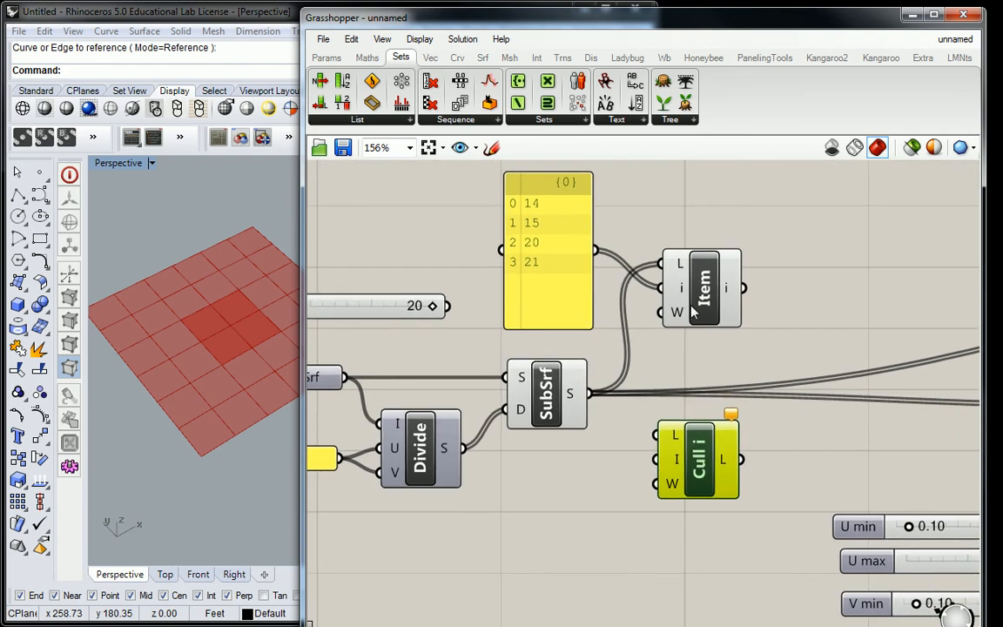
{"action": "left_click_drag", "start_coordinate": [597, 252], "coordinate": [707, 451]}
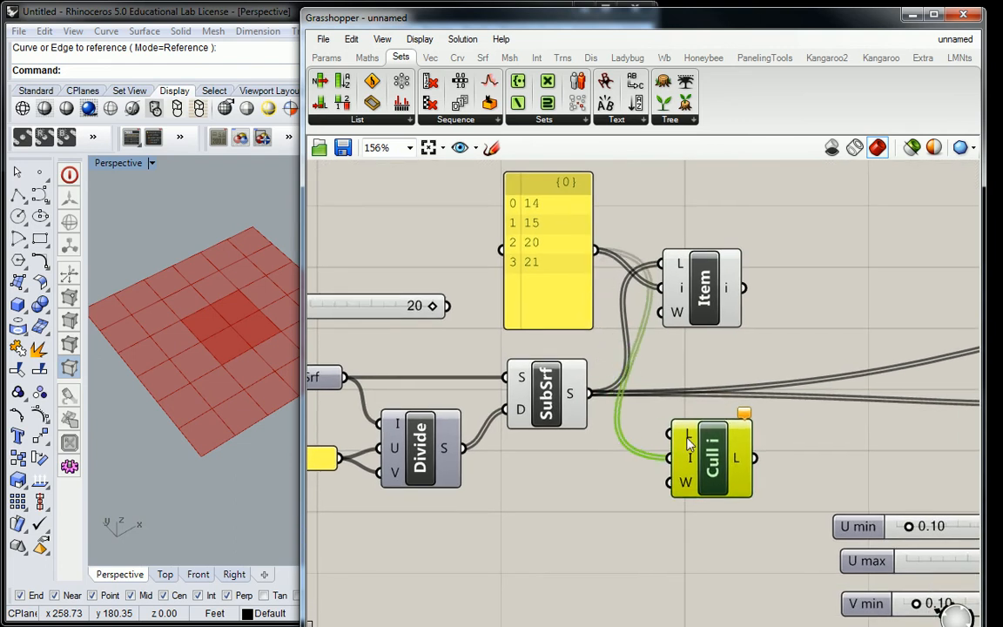
{"action": "left_click_drag", "start_coordinate": [593, 394], "coordinate": [674, 437]}
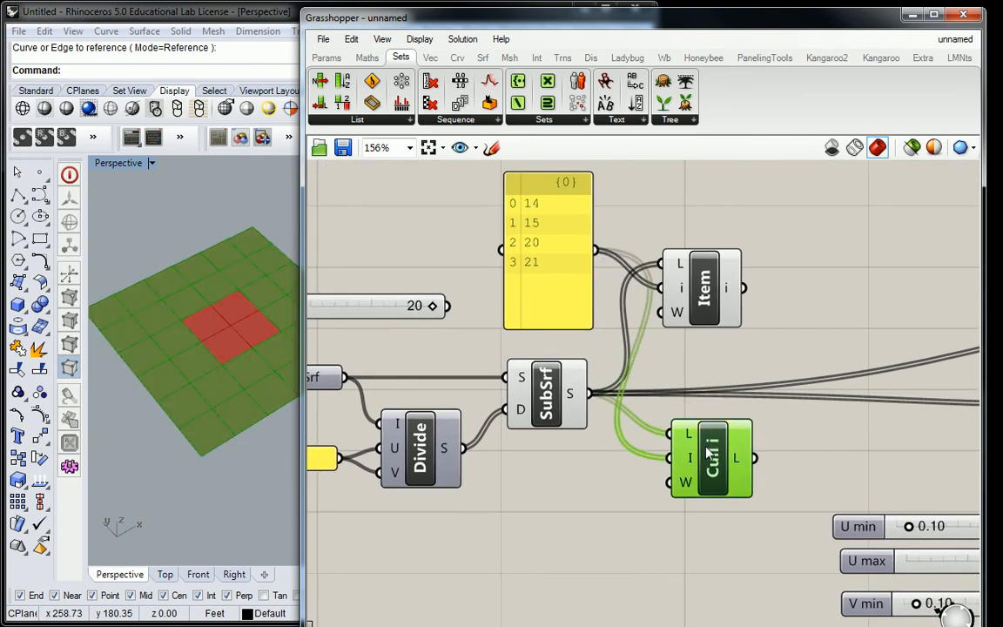
Turn off the preview of the first SubSrf and Item components, leaving only Cull Index previewed
{"action": "left_click", "coordinate": [708, 282]}
{"action": "scroll", "coordinate": [710, 280], "scroll_direction": "down", "scroll_amount": 4}
{"action": "left_click_drag", "start_coordinate": [720, 219], "coordinate": [577, 421]}
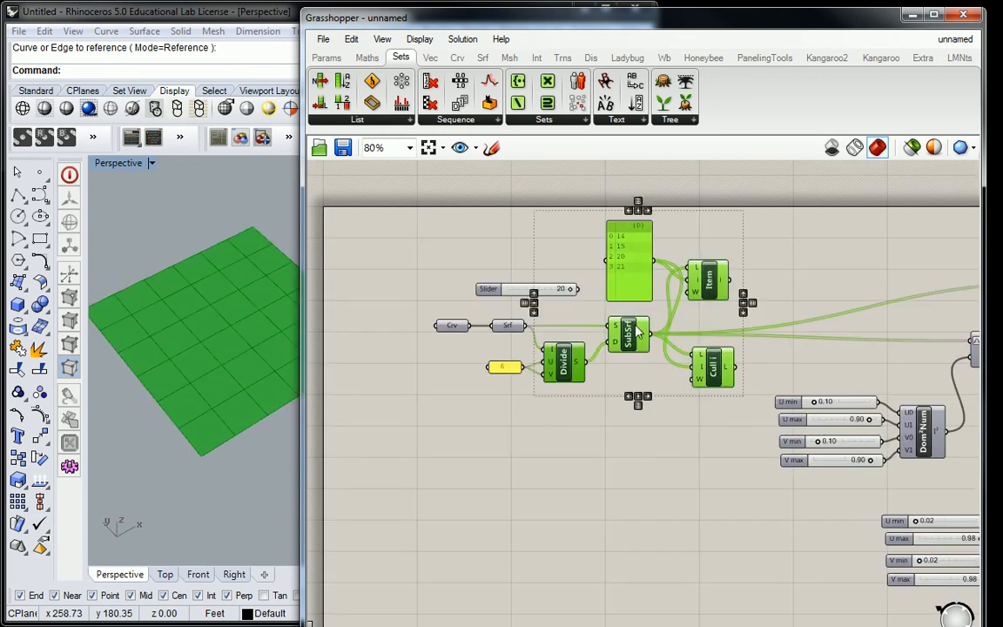
{"action": "left_click", "coordinate": [712, 371], "text": "ctrl"}
{"action": "middle_click", "coordinate": [709, 280]}
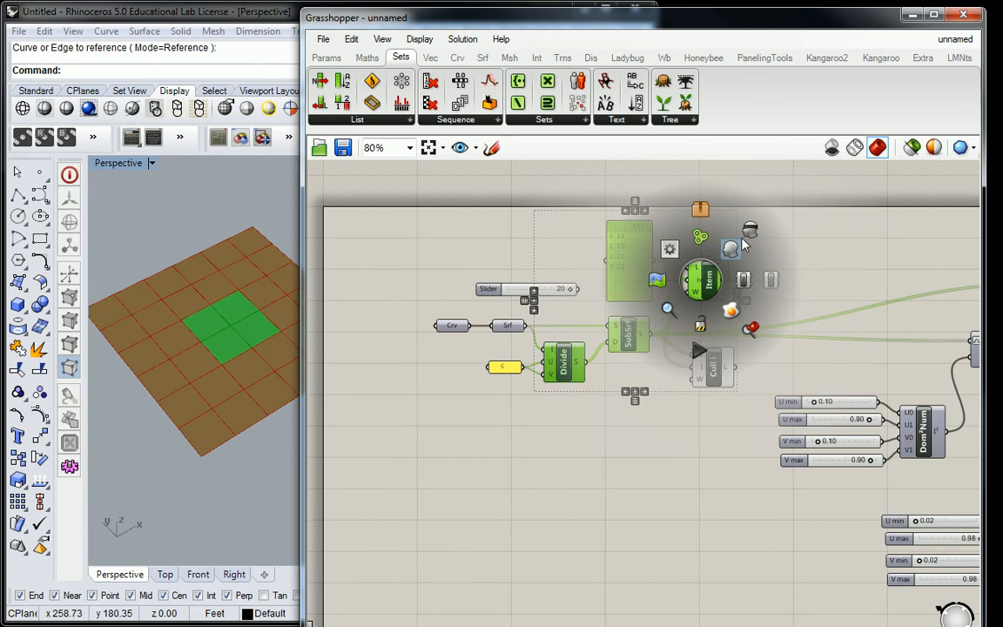
{"action": "left_click", "coordinate": [731, 251]}
Move the Cull Index component up so it sits directly beneath Item
{"action": "right_click_drag", "start_coordinate": [737, 259], "coordinate": [711, 271]}
{"action": "left_click_drag", "start_coordinate": [687, 379], "coordinate": [703, 268]}
{"action": "left_click_drag", "start_coordinate": [701, 329], "coordinate": [701, 318]}
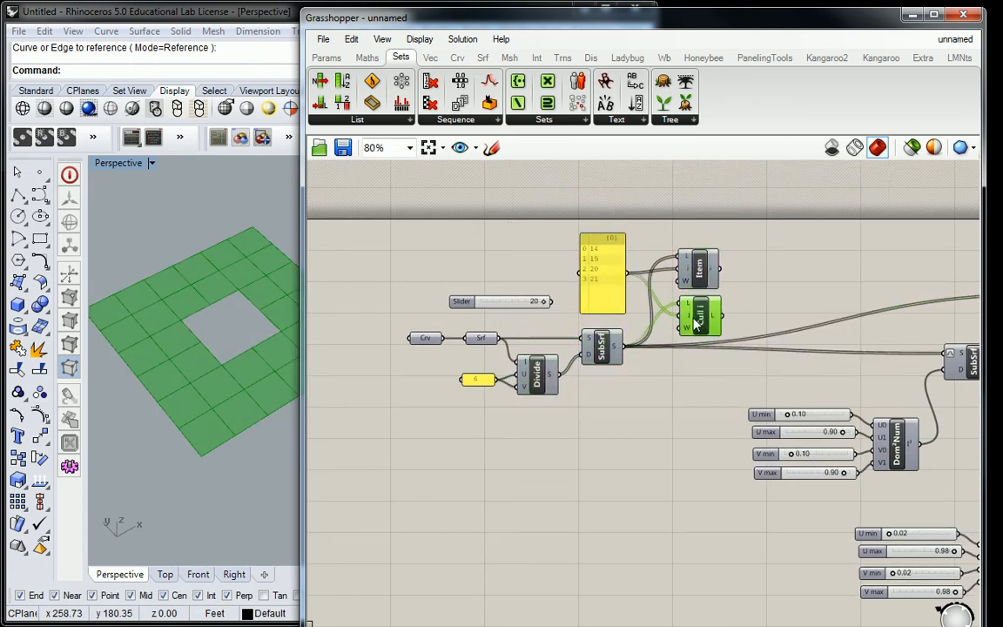
{"action": "scroll", "coordinate": [781, 290], "scroll_direction": "up", "scroll_amount": 3}
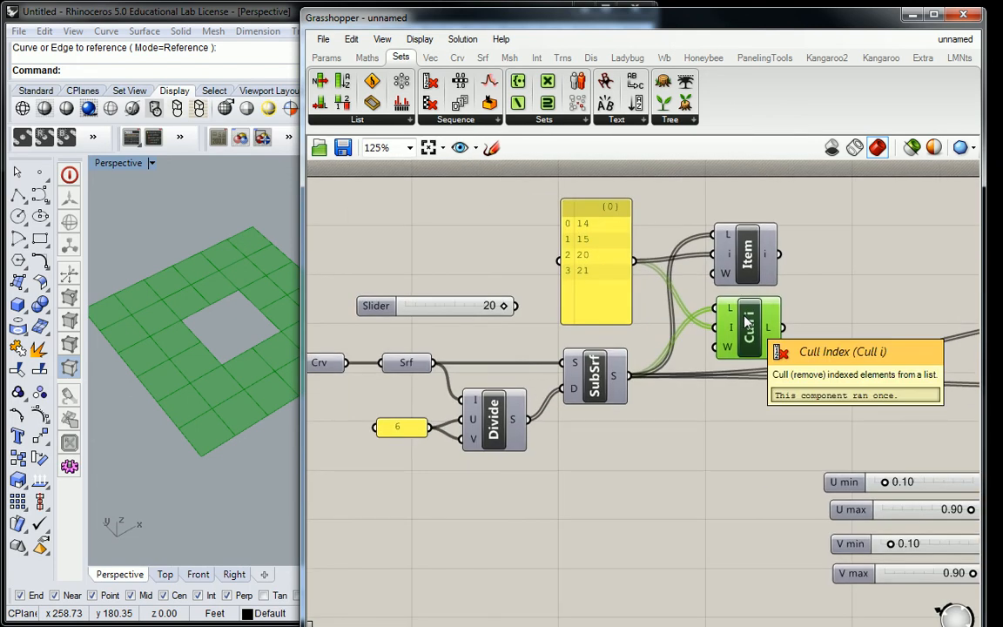
Turn Item's preview back on and select Cull Index to compare the two sets of cells
{"action": "left_click", "coordinate": [747, 254]}
{"action": "right_click", "coordinate": [754, 254]}
{"action": "left_click", "coordinate": [785, 293]}
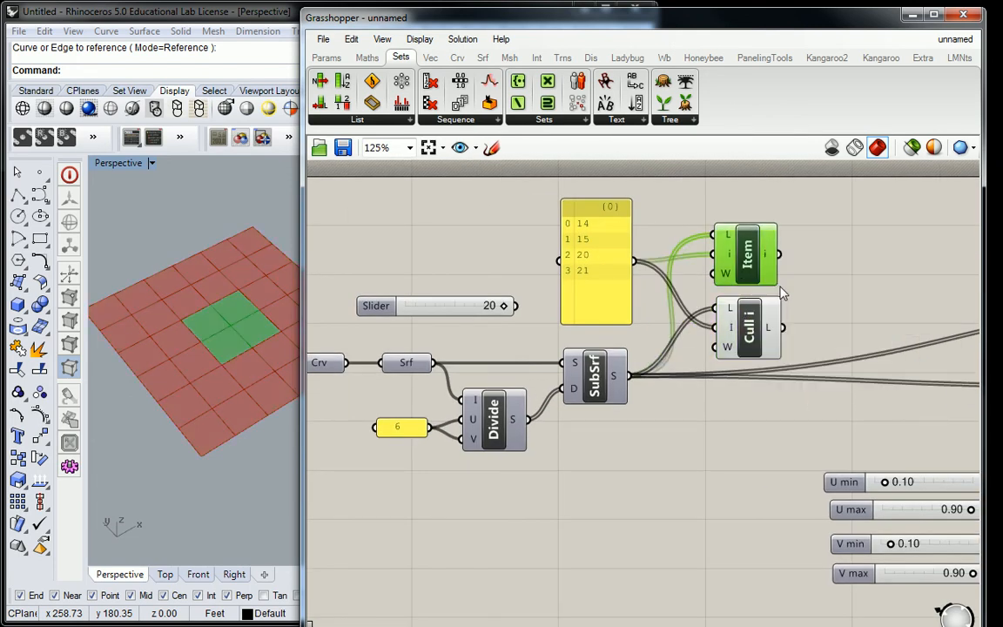
{"action": "left_click", "coordinate": [754, 328]}
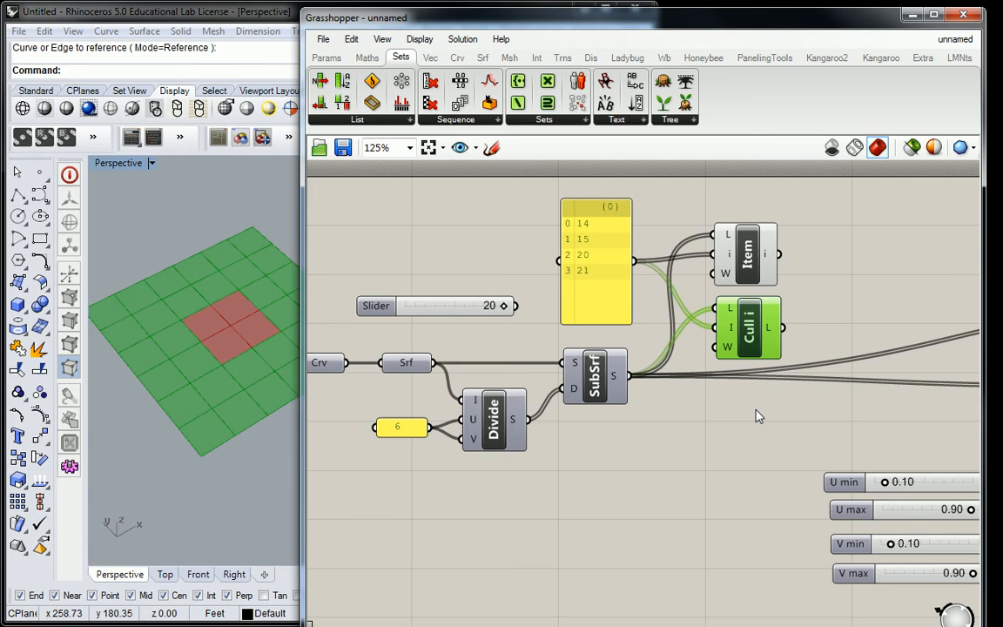
Lock the solver and feed Cull Index's output into the second SubSrf's S input and SDiff's A input, replacing the first SubSrf's wires
{"action": "scroll", "coordinate": [756, 417], "scroll_direction": "down", "scroll_amount": 3}
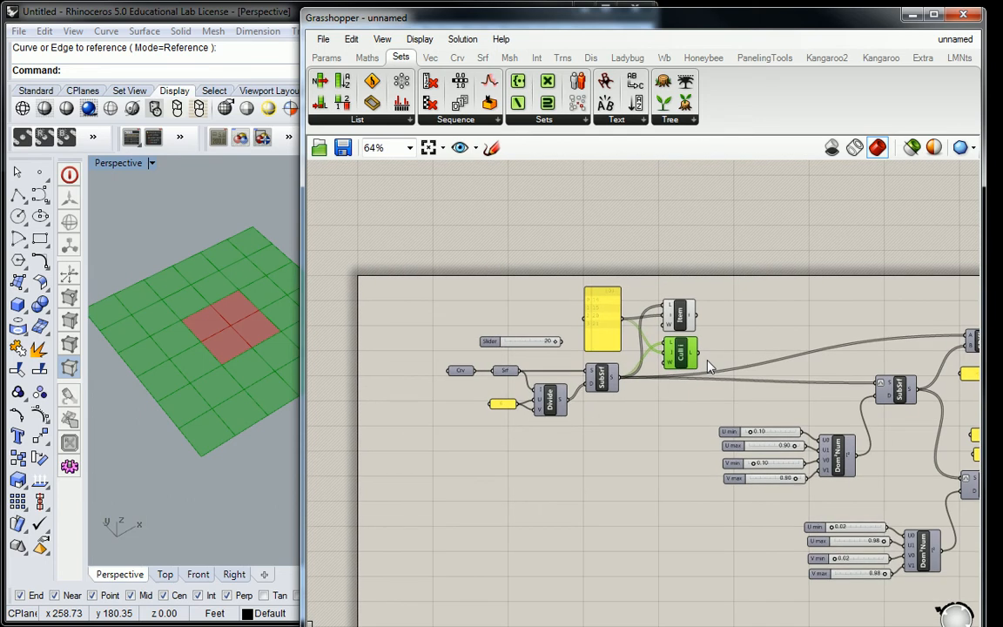
{"action": "scroll", "coordinate": [783, 329], "scroll_direction": "up", "scroll_amount": 2}
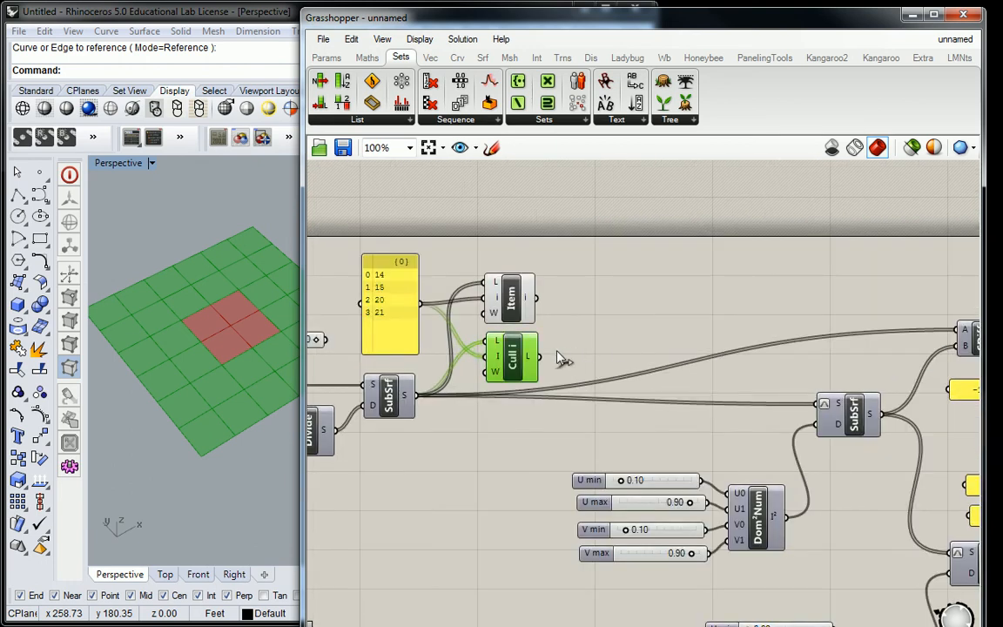
{"action": "right_click", "coordinate": [635, 339]}
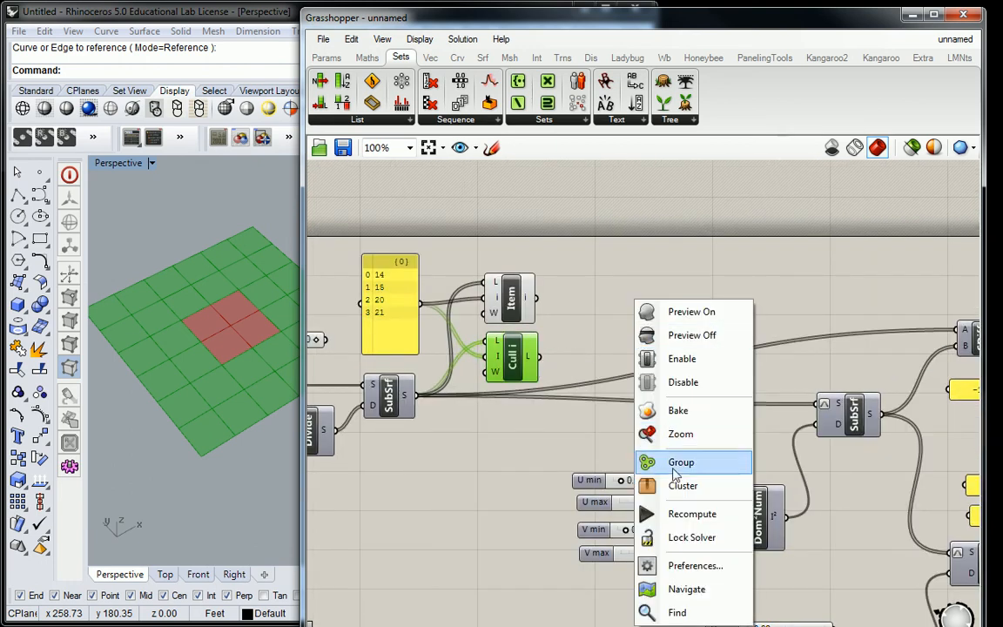
{"action": "left_click", "coordinate": [701, 537]}
{"action": "left_click_drag", "start_coordinate": [530, 357], "coordinate": [823, 404]}
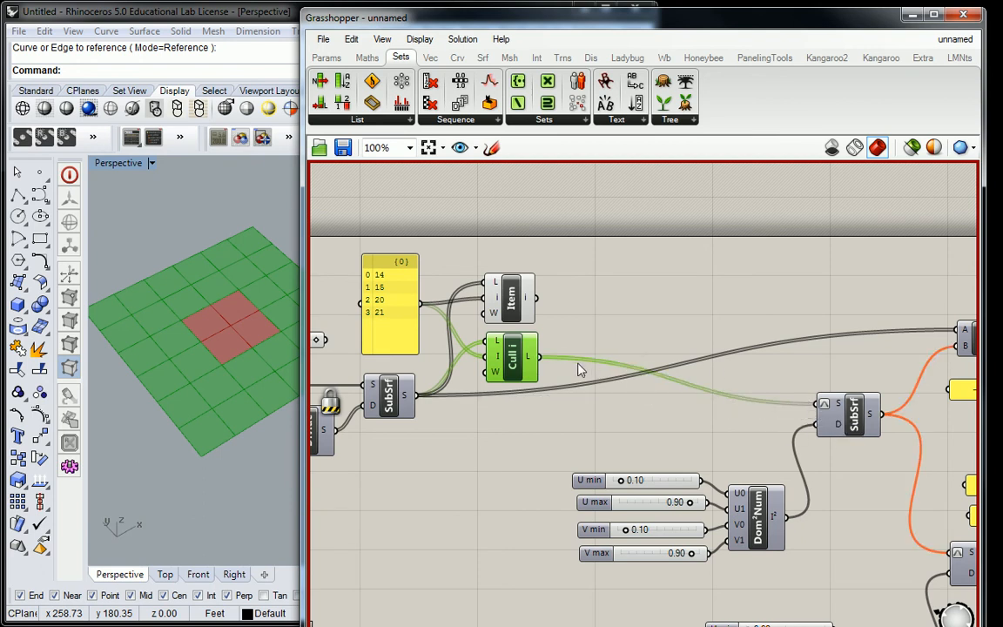
{"action": "right_click_drag", "start_coordinate": [707, 361], "coordinate": [588, 354]}
{"action": "left_click_drag", "start_coordinate": [420, 352], "coordinate": [845, 325]}
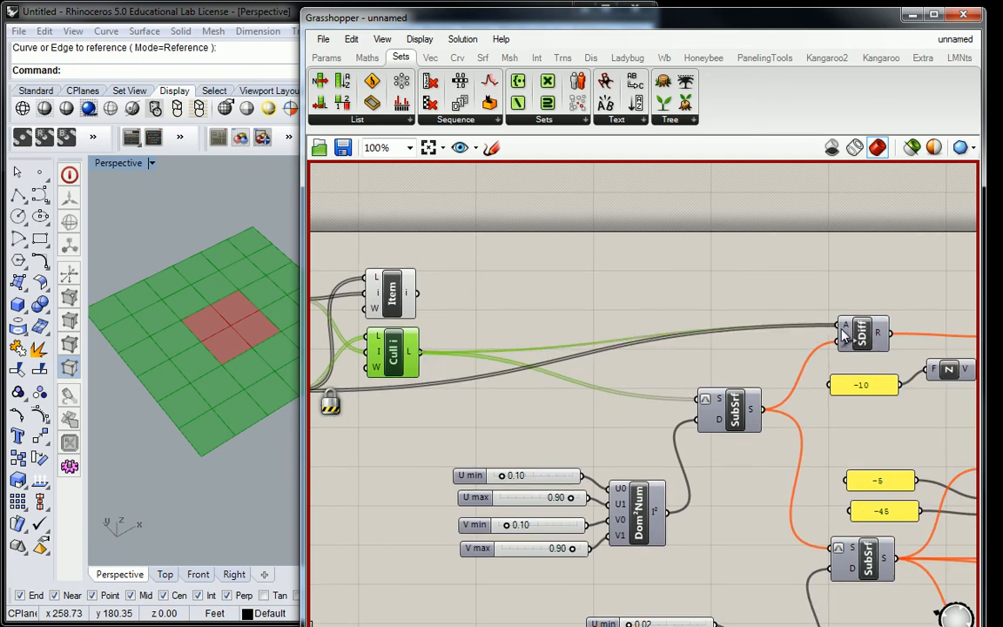
Unlock the solver and move Cull Index slightly farther below Item
{"action": "right_click", "coordinate": [519, 271]}
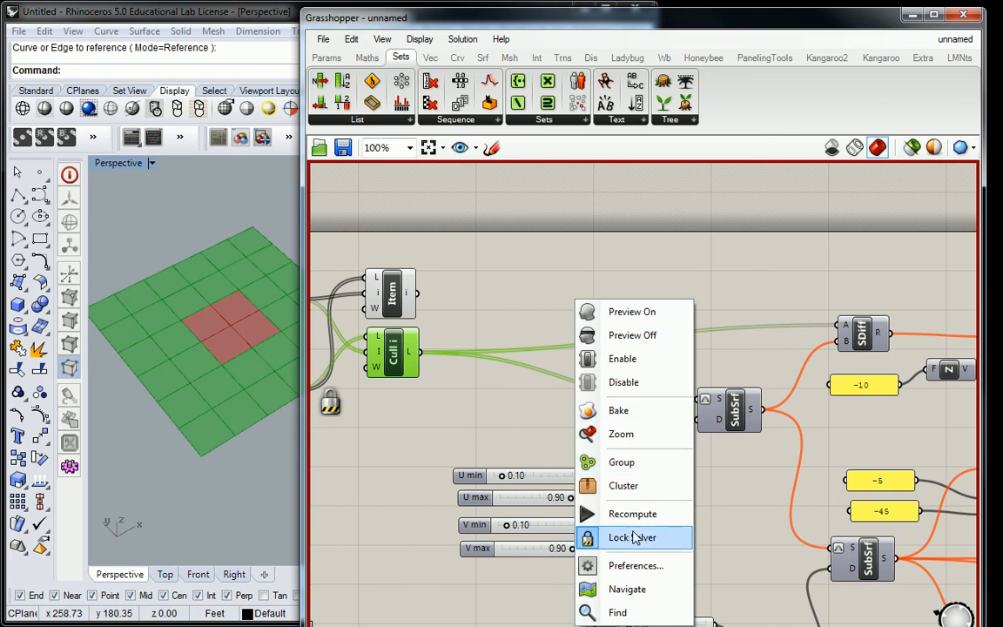
{"action": "right_click_drag", "start_coordinate": [505, 397], "coordinate": [601, 393]}
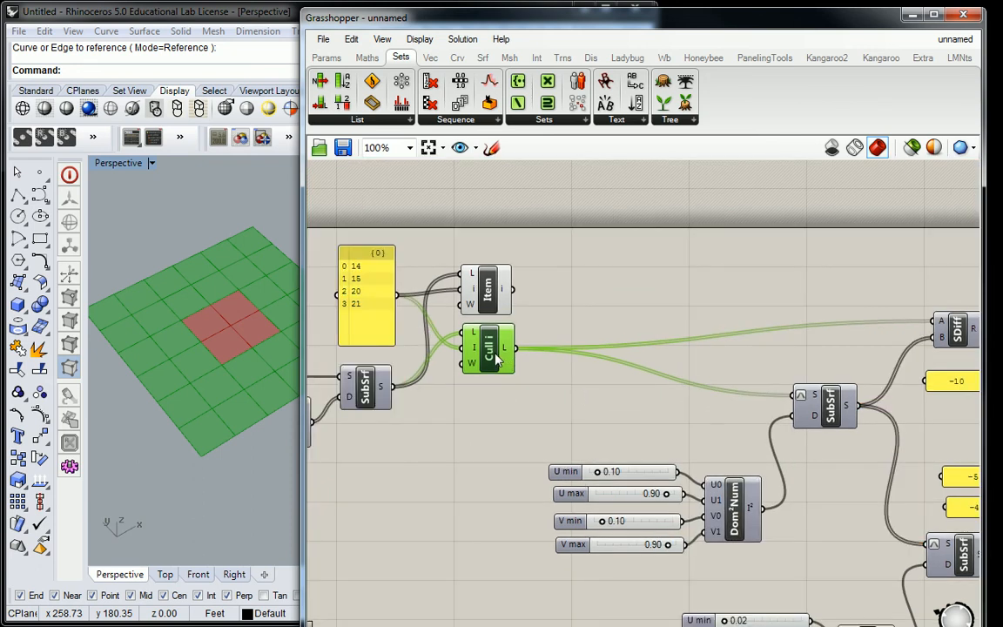
{"action": "left_click_drag", "start_coordinate": [495, 352], "coordinate": [507, 397]}
{"action": "left_click", "coordinate": [643, 317]}
Turn on the previews of the Extrude component fed by SDiff and of the final SUnion component
{"action": "scroll", "coordinate": [642, 317], "scroll_direction": "down", "scroll_amount": 4}
{"action": "scroll", "coordinate": [694, 303], "scroll_direction": "up", "scroll_amount": 3}
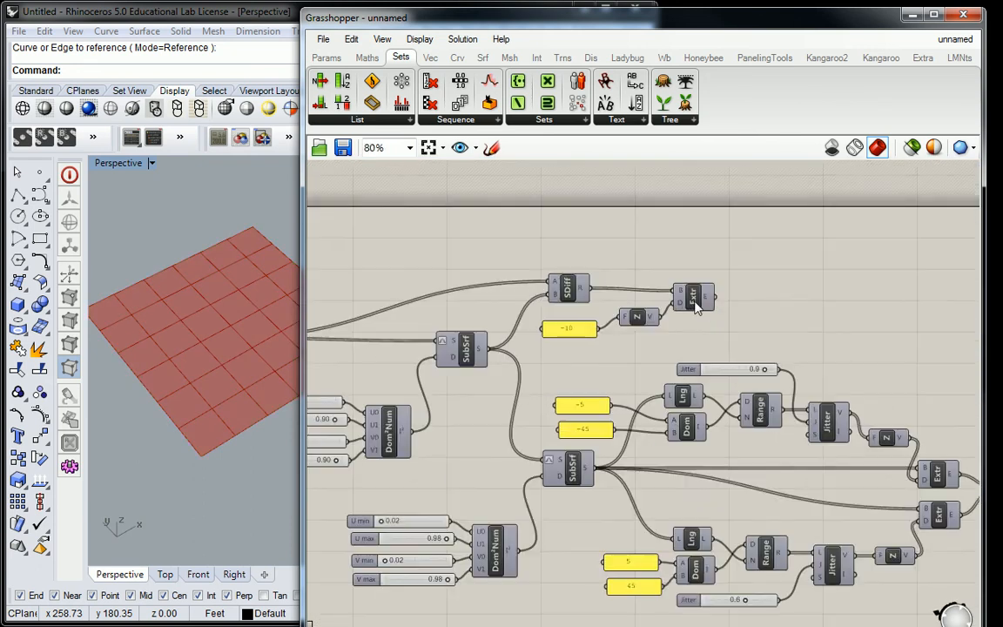
{"action": "right_click", "coordinate": [695, 305]}
{"action": "left_click", "coordinate": [738, 329]}
{"action": "left_click", "coordinate": [830, 330]}
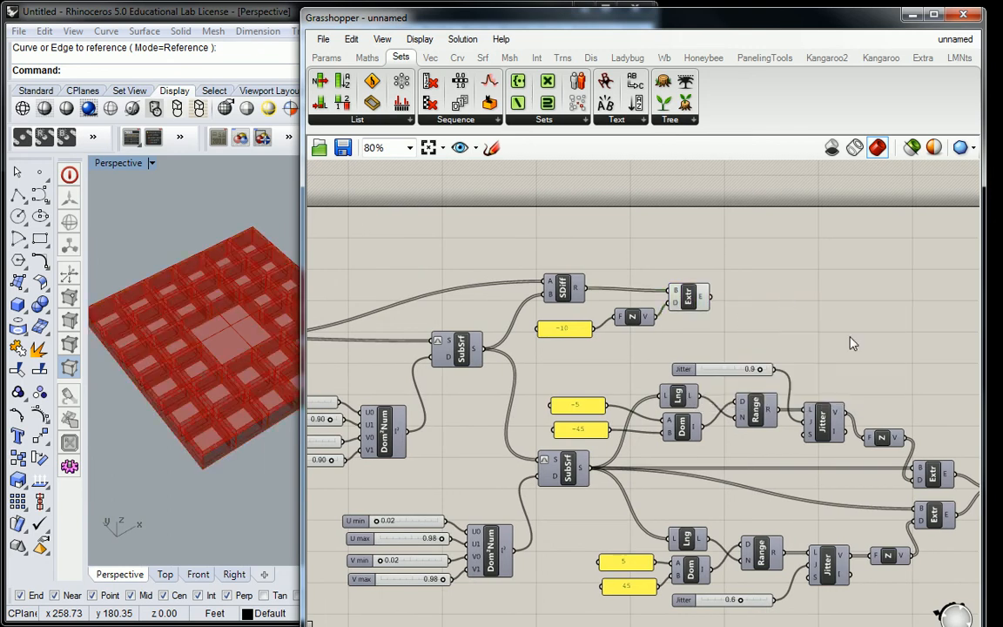
{"action": "right_click_drag", "start_coordinate": [940, 469], "coordinate": [841, 396]}
{"action": "right_click", "coordinate": [910, 409]}
{"action": "left_click", "coordinate": [906, 447]}
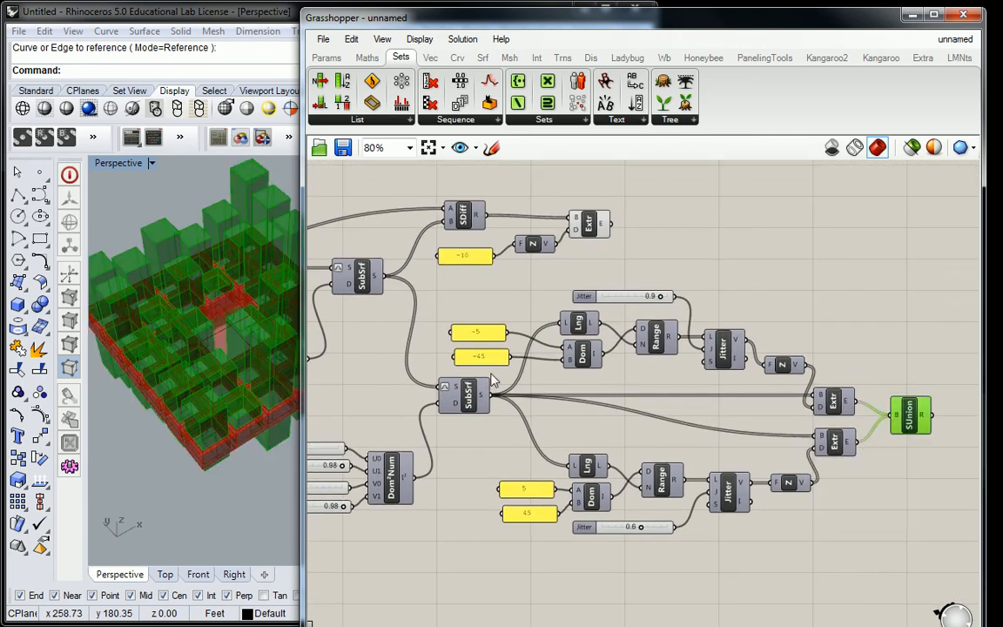
{"action": "right_click_drag", "start_coordinate": [234, 416], "coordinate": [216, 361]}
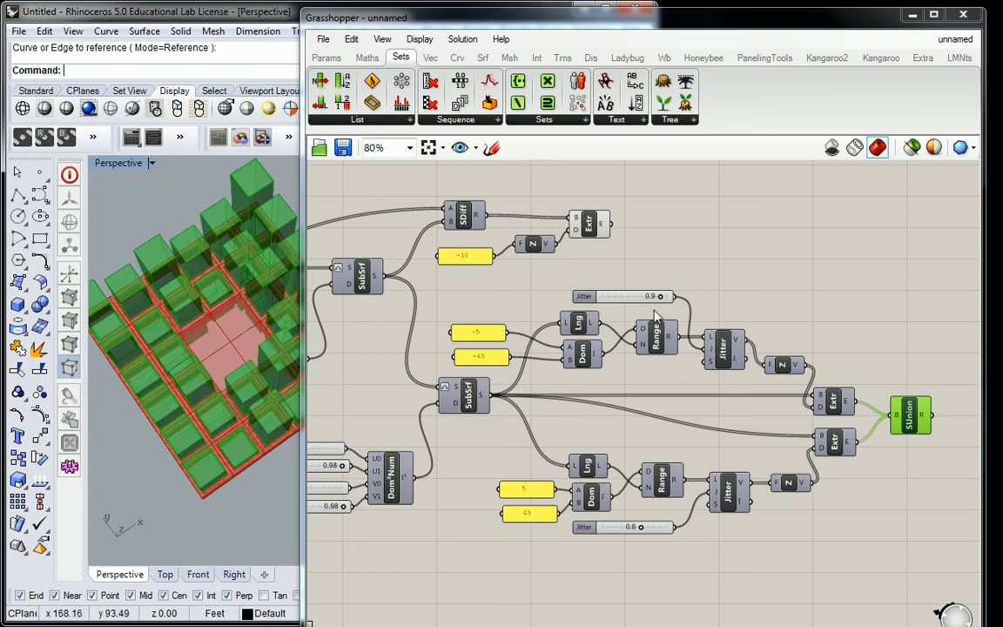
Examine what Cull Index, the first SubSrf and Item cover in the model, and look at the Trans-pital tower reference image in the browser
{"action": "left_click", "coordinate": [669, 252]}
{"action": "scroll", "coordinate": [600, 264], "scroll_direction": "down", "scroll_amount": 2}
{"action": "right_click_drag", "start_coordinate": [592, 258], "coordinate": [788, 293]}
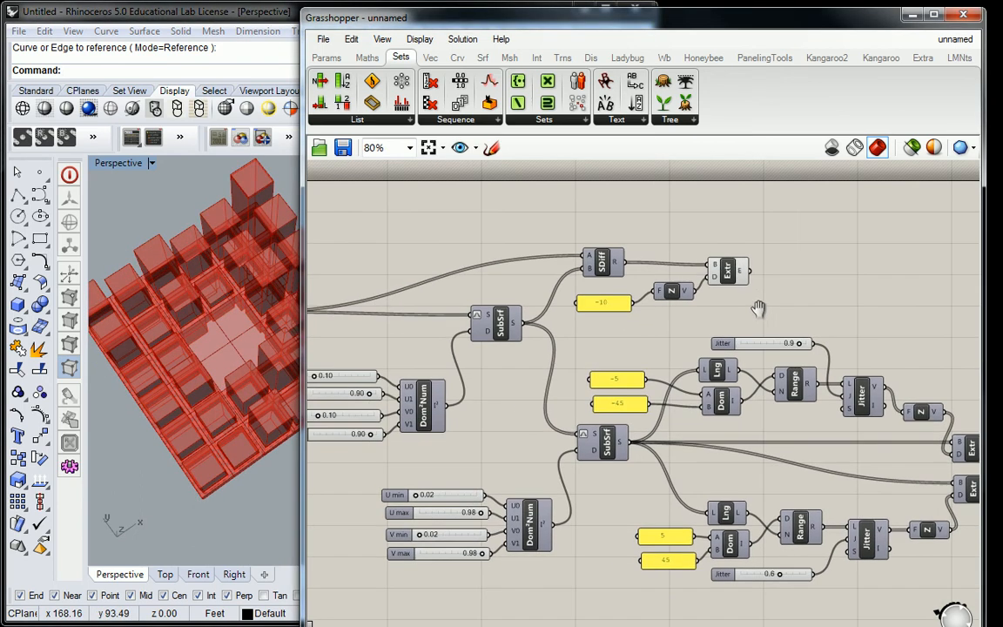
{"action": "right_click_drag", "start_coordinate": [581, 285], "coordinate": [596, 293]}
{"action": "left_click", "coordinate": [452, 309]}
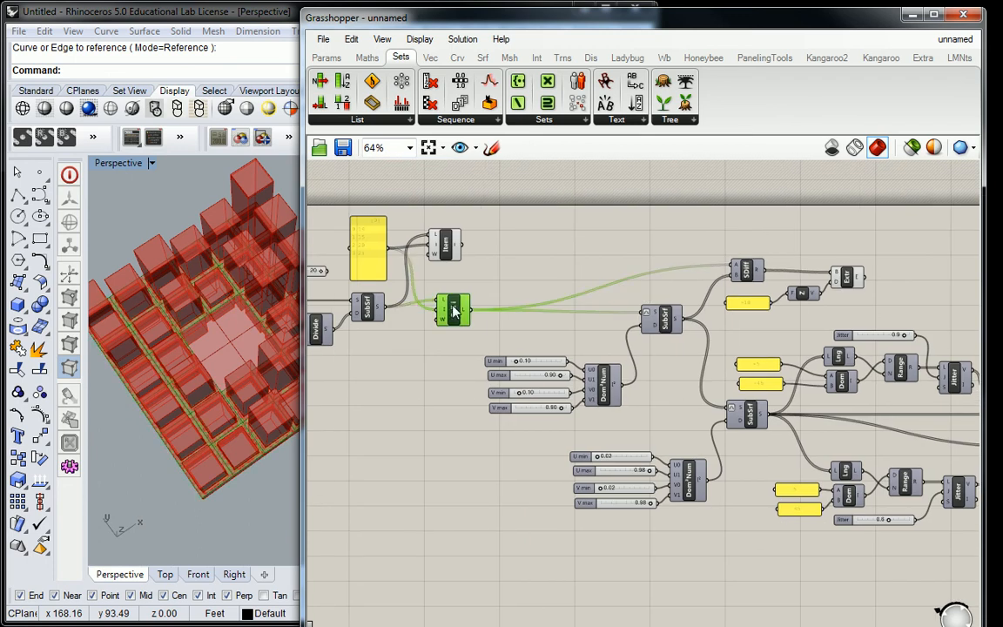
{"action": "left_click", "coordinate": [369, 309]}
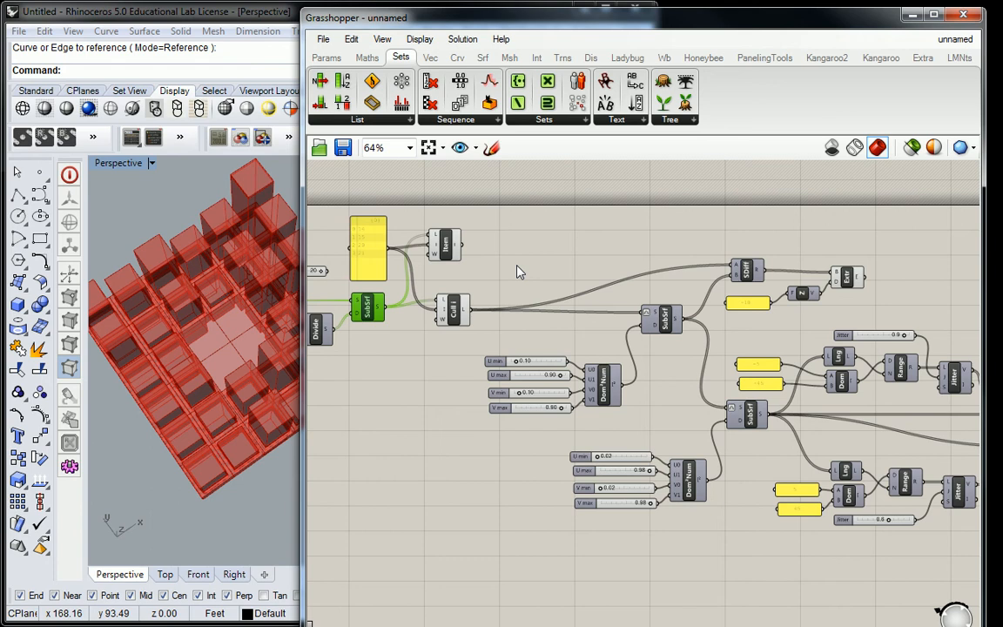
{"action": "scroll", "coordinate": [518, 272], "scroll_direction": "up", "scroll_amount": 1}
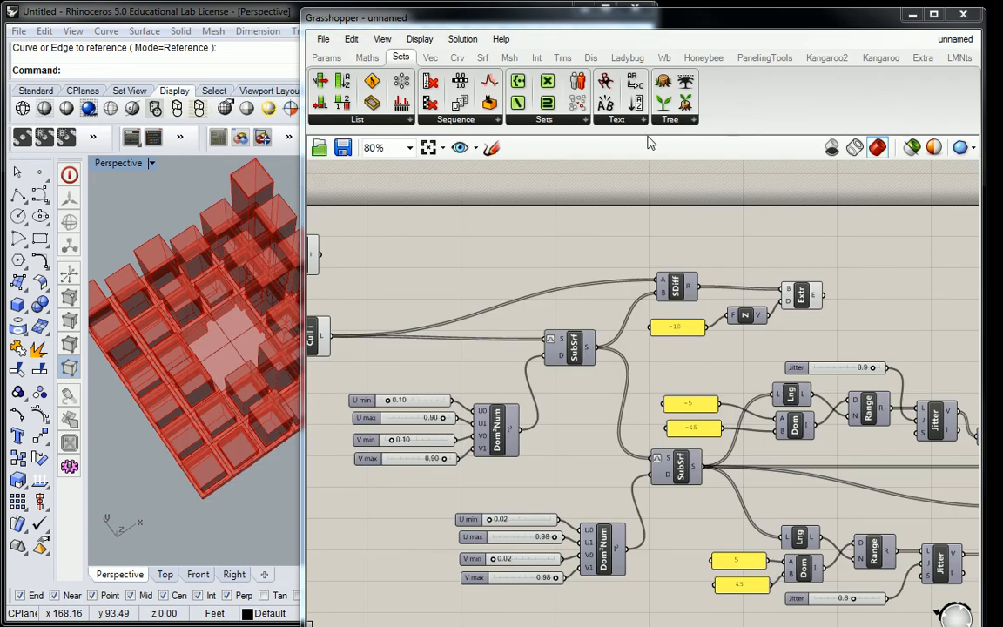
{"action": "right_click_drag", "start_coordinate": [510, 253], "coordinate": [589, 259]}
{"action": "left_click", "coordinate": [561, 249]}
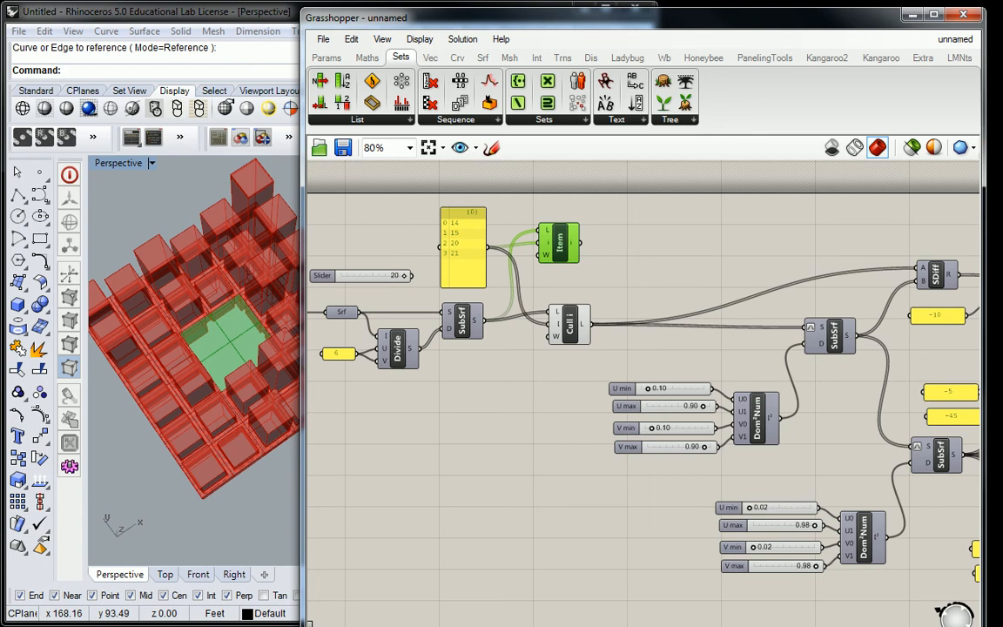
{"action": "key", "text": "alt+Tab"}
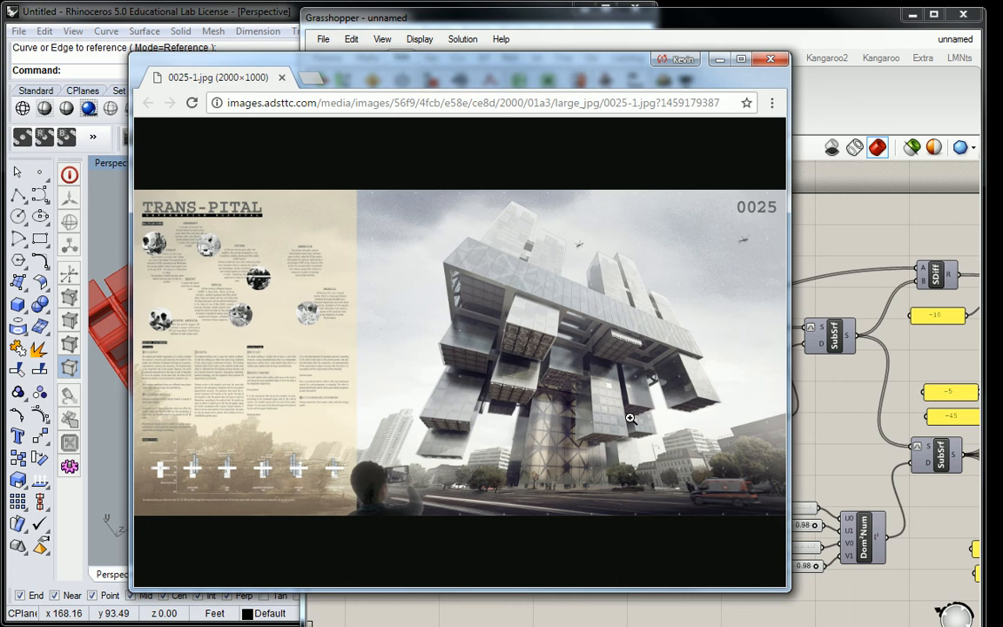
{"action": "key", "text": "ctrl+w"}
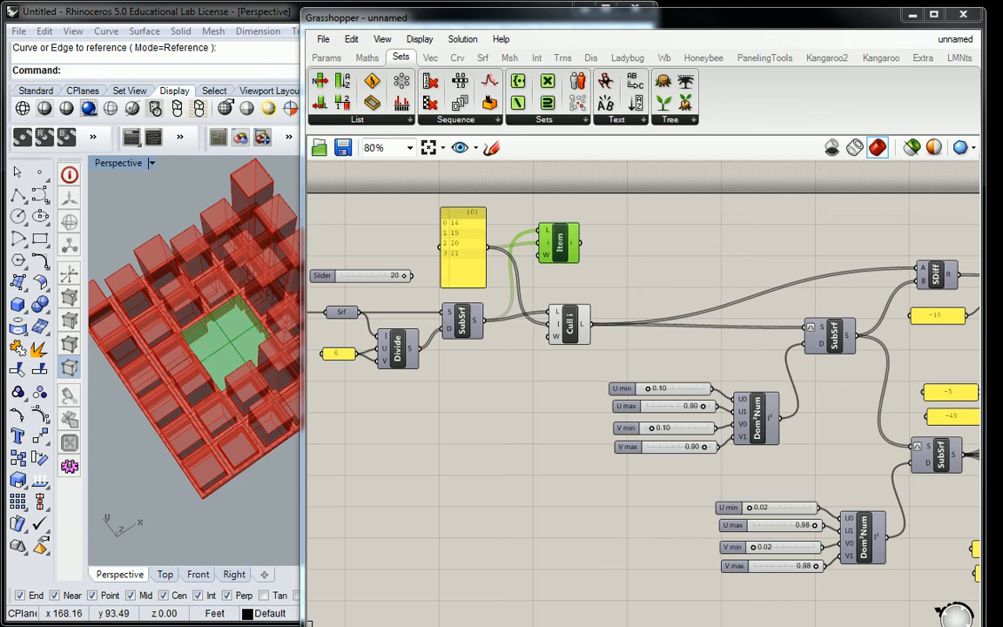
Add a Solid Union component beside Item and connect Item's i output to its B input
{"action": "left_click", "coordinate": [640, 191]}
{"action": "left_click", "coordinate": [482, 58]}
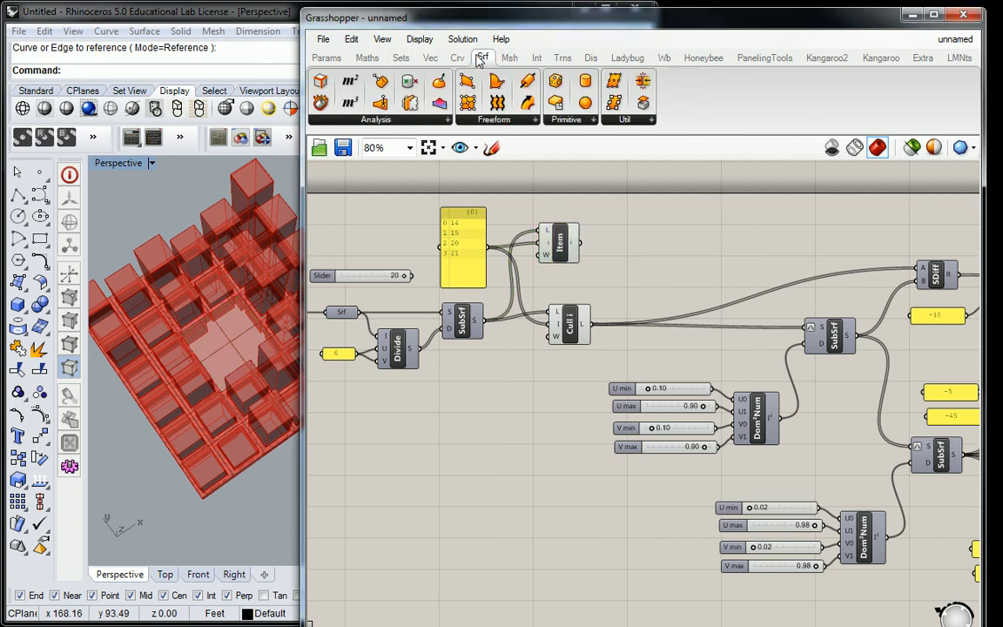
{"action": "left_click", "coordinate": [537, 57]}
{"action": "left_click", "coordinate": [581, 119]}
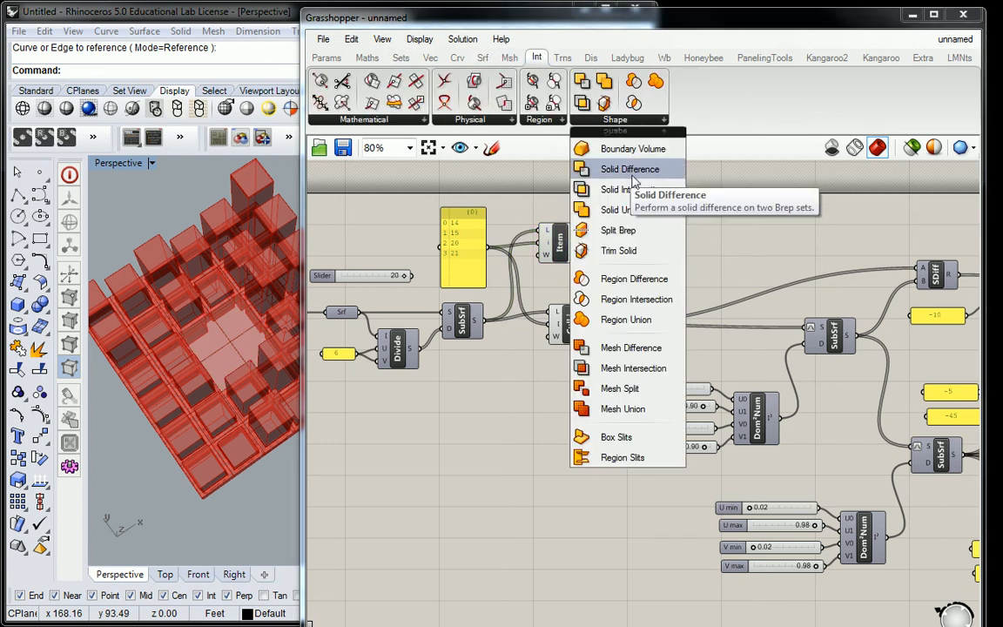
{"action": "left_click_drag", "start_coordinate": [627, 218], "coordinate": [646, 241]}
{"action": "left_click_drag", "start_coordinate": [579, 242], "coordinate": [642, 246]}
Turn off Item's preview and select the new Solid Union to inspect its result in the model
{"action": "left_click", "coordinate": [561, 243]}
{"action": "right_click", "coordinate": [571, 240]}
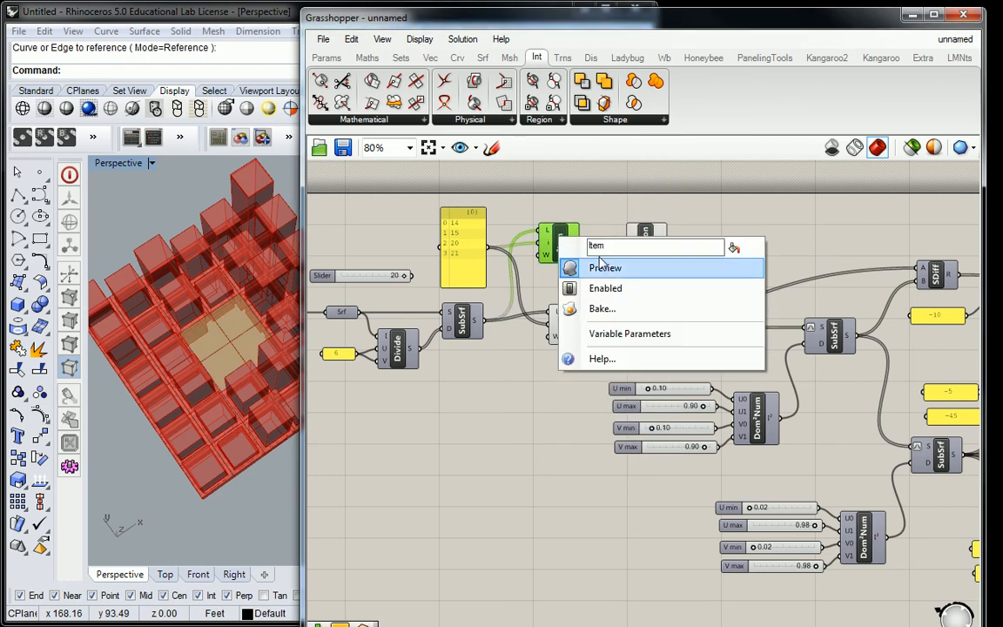
{"action": "left_click", "coordinate": [601, 265]}
{"action": "left_click", "coordinate": [646, 244]}
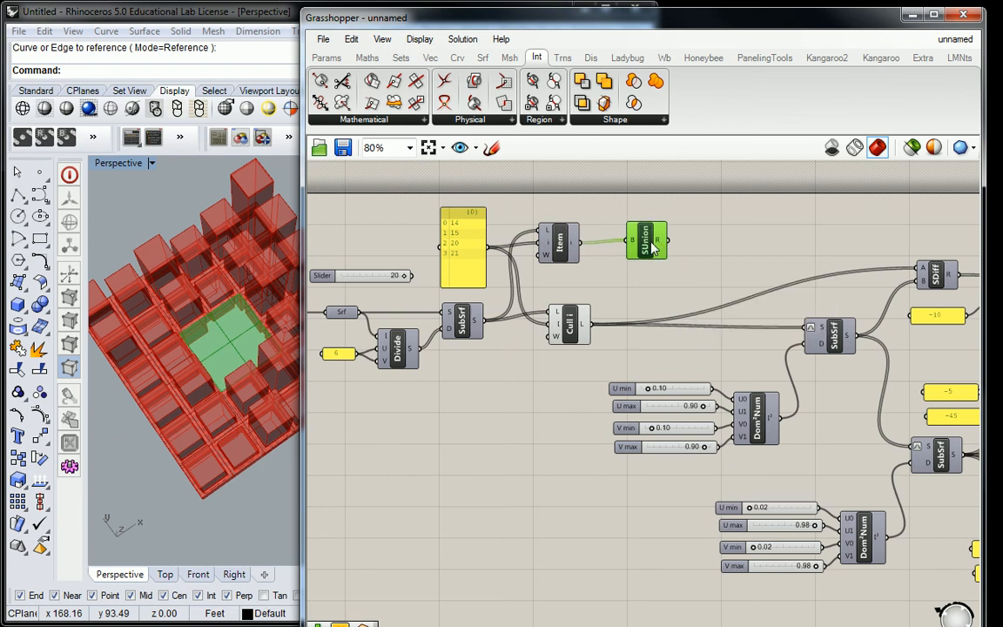
{"action": "right_click_drag", "start_coordinate": [262, 358], "coordinate": [240, 349]}
Move the new Solid Union closer to Item and read the result type of its R output
{"action": "right_click_drag", "start_coordinate": [609, 270], "coordinate": [572, 263]}
{"action": "left_click_drag", "start_coordinate": [609, 246], "coordinate": [587, 244]}
{"action": "mouse_move", "coordinate": [597, 244]}
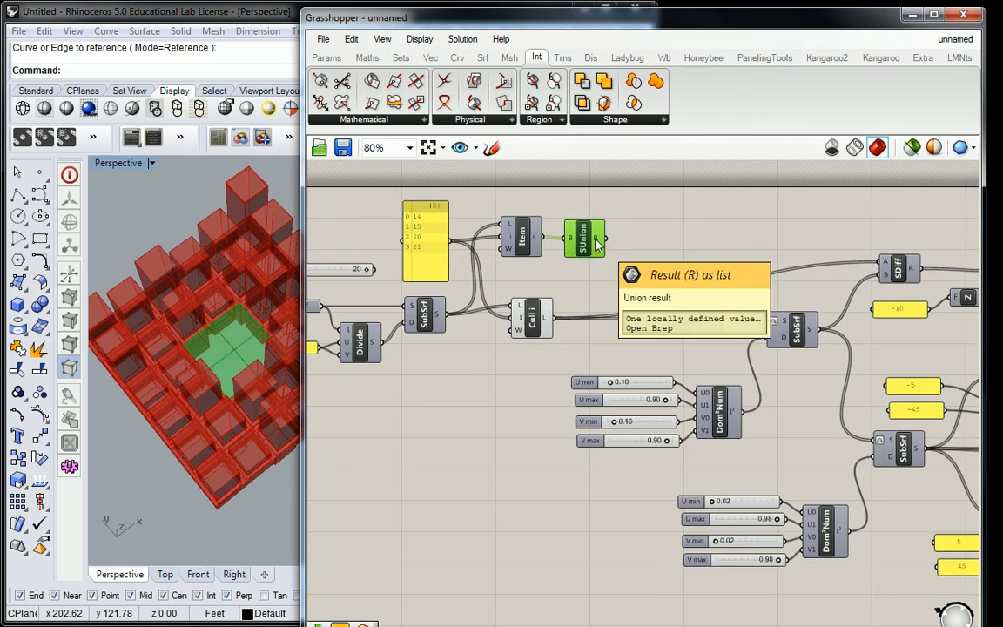
{"action": "left_click", "coordinate": [584, 206]}
Add a Merge Faces component beside the new Solid Union and connect the union's R output to its B input
{"action": "double_click", "coordinate": [626, 197]}
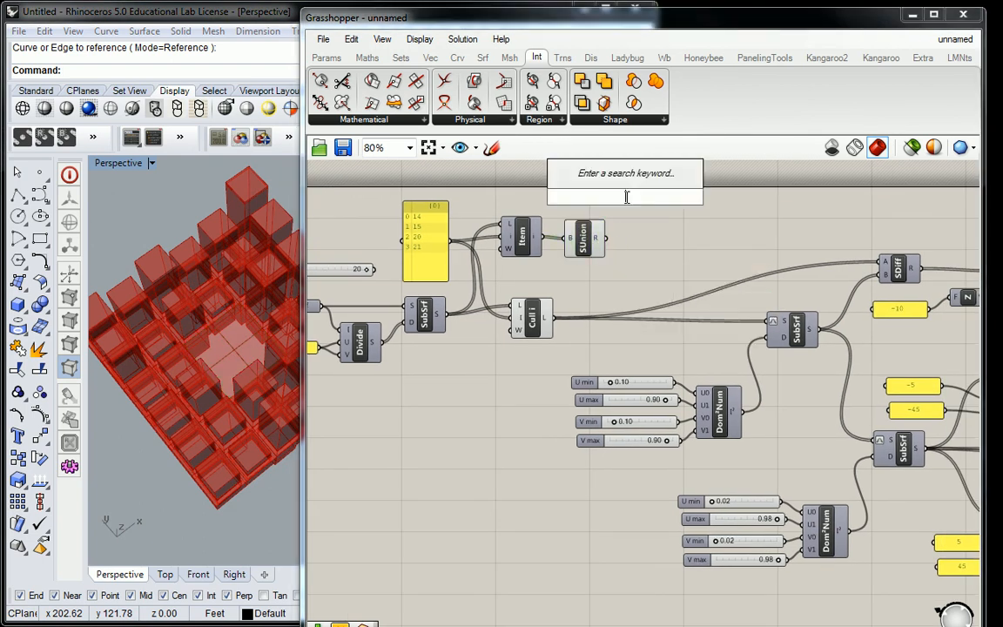
{"action": "type", "text": "merge"}
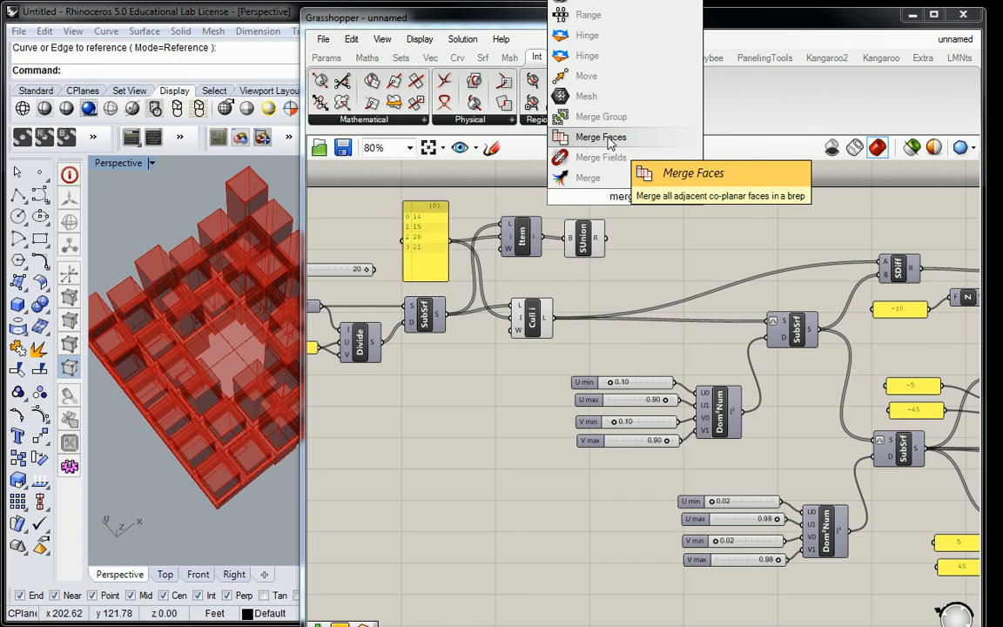
{"action": "left_click_drag", "start_coordinate": [609, 140], "coordinate": [633, 238]}
{"action": "left_click", "coordinate": [597, 205]}
Turn off the new Solid Union's preview and tighten the spacing between Item, Solid Union and Merge Faces
{"action": "left_click", "coordinate": [585, 233]}
{"action": "right_click", "coordinate": [586, 239]}
{"action": "left_click", "coordinate": [630, 275]}
{"action": "left_click", "coordinate": [636, 246]}
{"action": "left_click", "coordinate": [579, 248]}
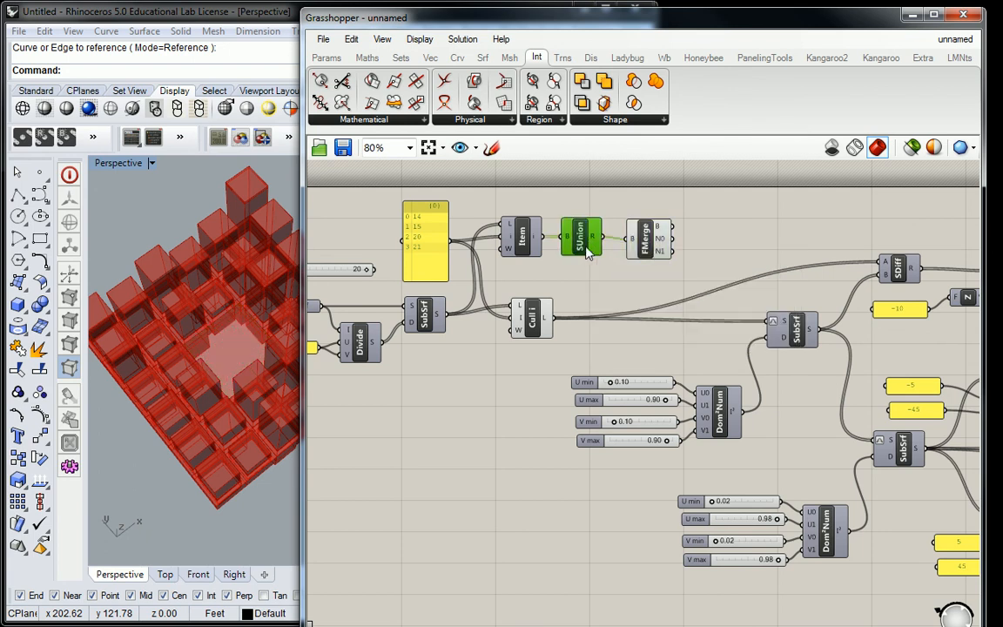
{"action": "left_click", "coordinate": [635, 243]}
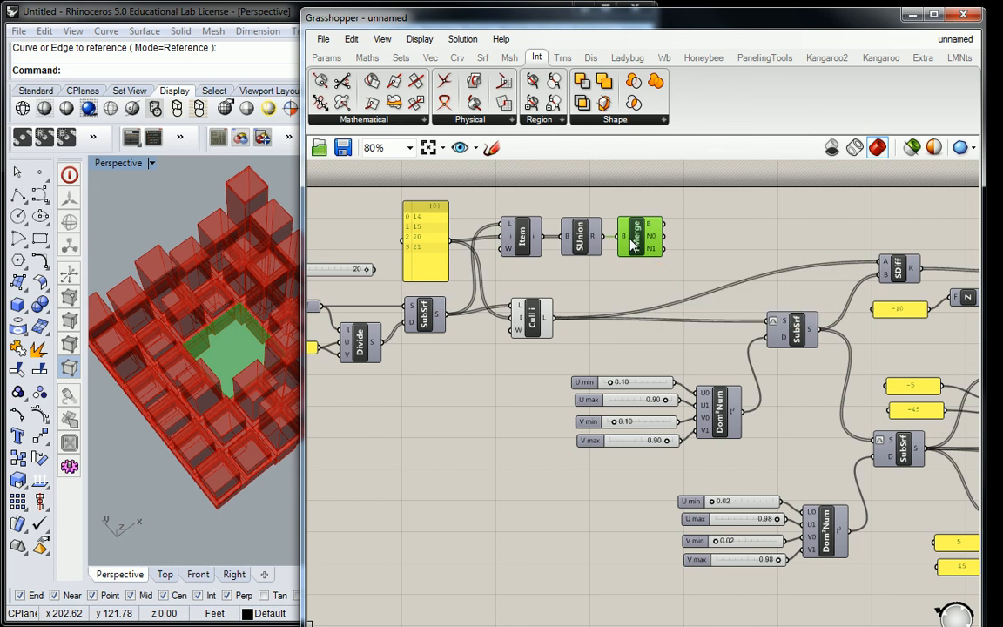
Duplicate the -10 panel, Unit Z and Extrude above the originals and connect Merge Faces' B output to the copied Extrude's B input
{"action": "right_click_drag", "start_coordinate": [635, 245], "coordinate": [586, 239]}
{"action": "right_click_drag", "start_coordinate": [904, 282], "coordinate": [703, 288]}
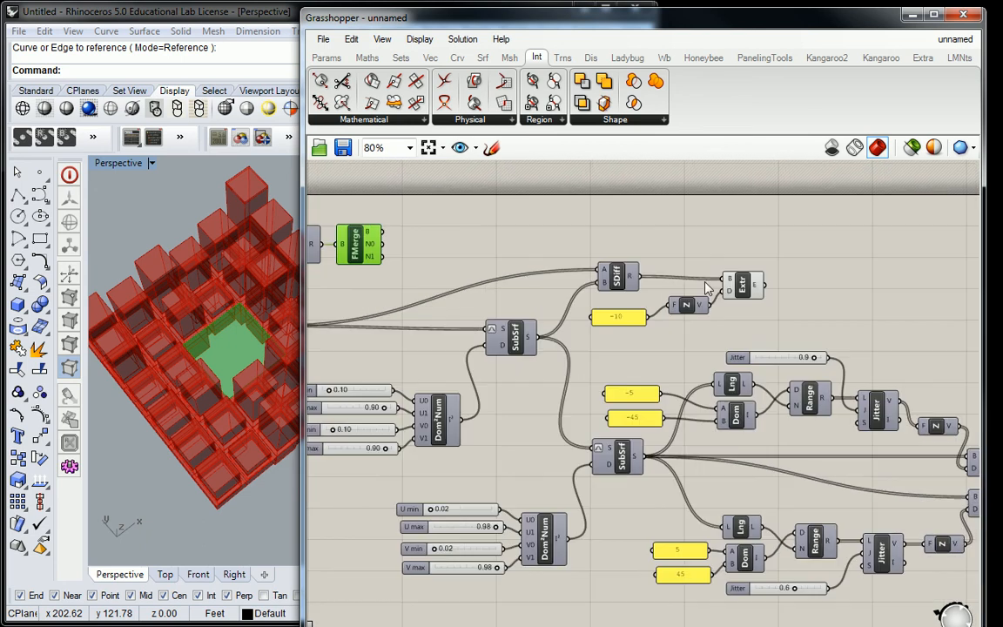
{"action": "left_click_drag", "start_coordinate": [771, 262], "coordinate": [633, 324]}
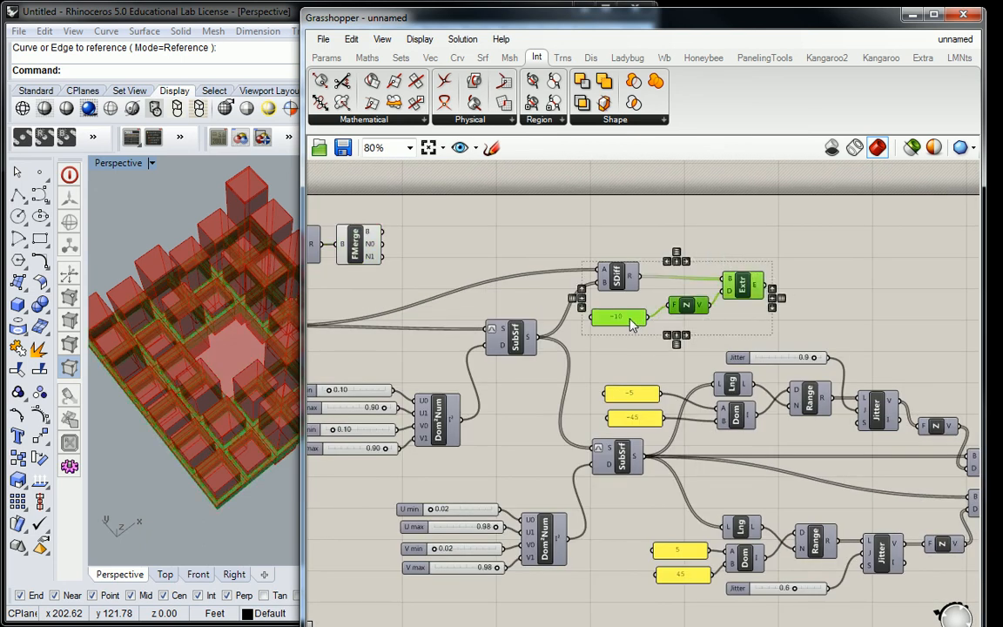
{"action": "left_click_drag", "start_coordinate": [749, 286], "coordinate": [744, 193], "text": "alt"}
{"action": "right_click_drag", "start_coordinate": [512, 228], "coordinate": [537, 240]}
{"action": "left_click", "coordinate": [367, 216]}
{"action": "left_click_drag", "start_coordinate": [411, 246], "coordinate": [746, 200]}
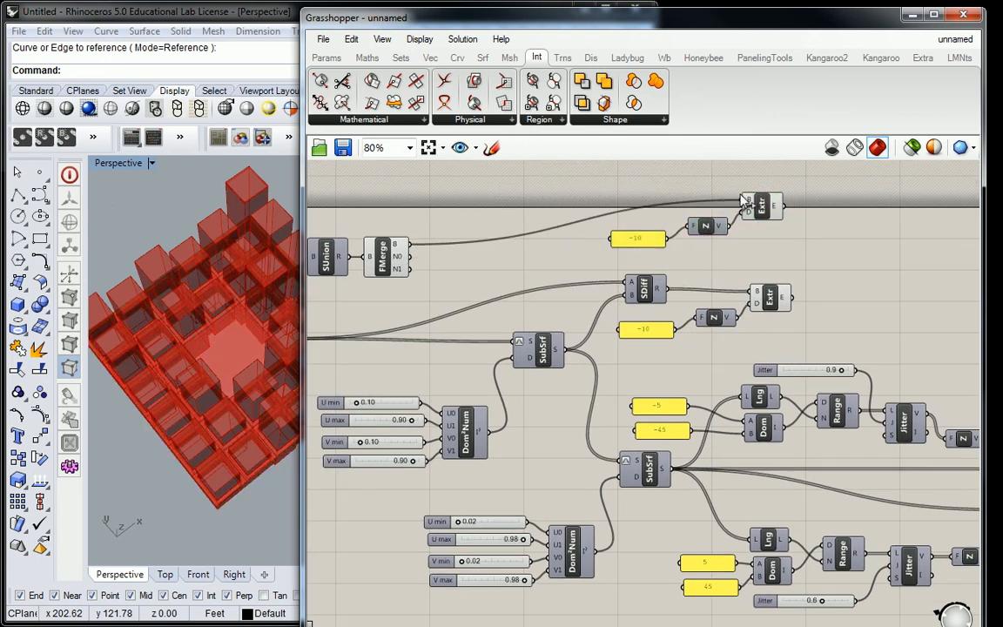
Set the copied panel to -50 so the merged central surface extrudes 50 units downward, and check it in the model from the side
{"action": "double_click", "coordinate": [649, 242]}
{"action": "type", "text": "-50"}
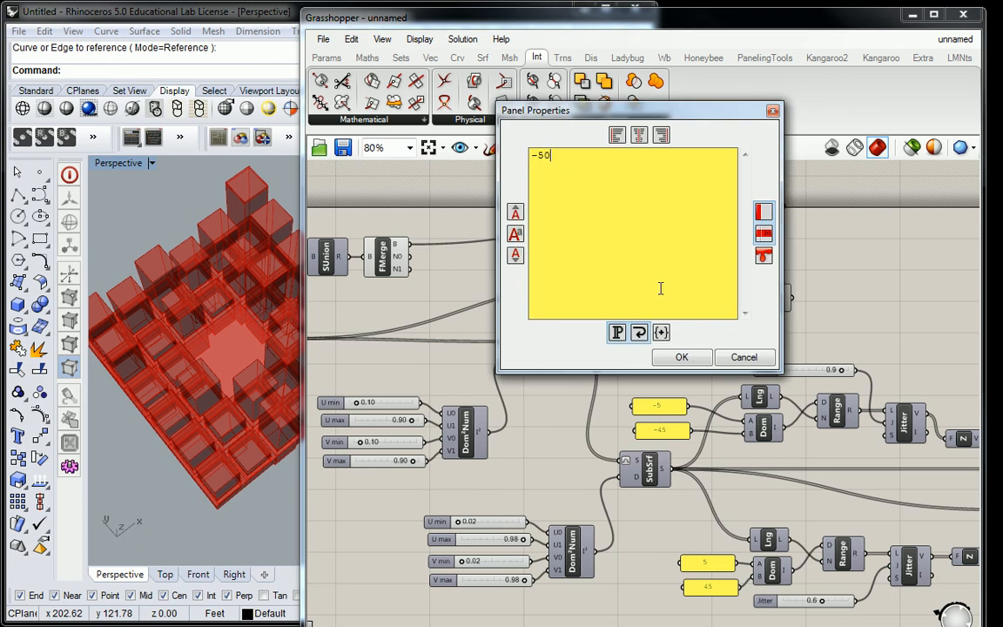
{"action": "left_click", "coordinate": [679, 357]}
{"action": "right_click_drag", "start_coordinate": [218, 374], "coordinate": [278, 235]}
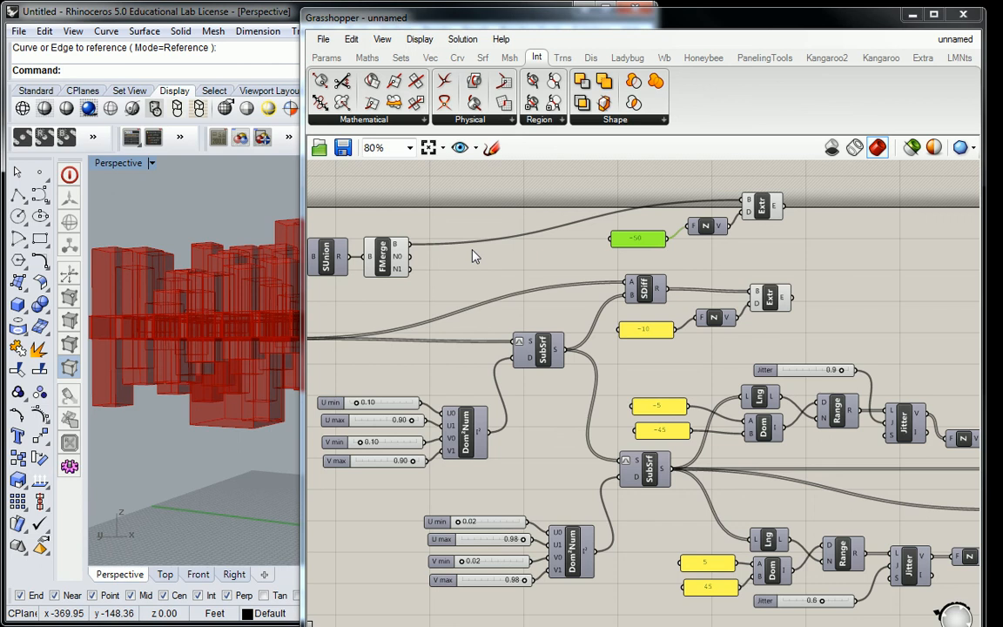
Select the new Extrude and inspect the highlighted central core from below and from the side in the Rhino viewport
{"action": "left_click", "coordinate": [761, 206]}
{"action": "right_click_drag", "start_coordinate": [232, 290], "coordinate": [250, 204]}
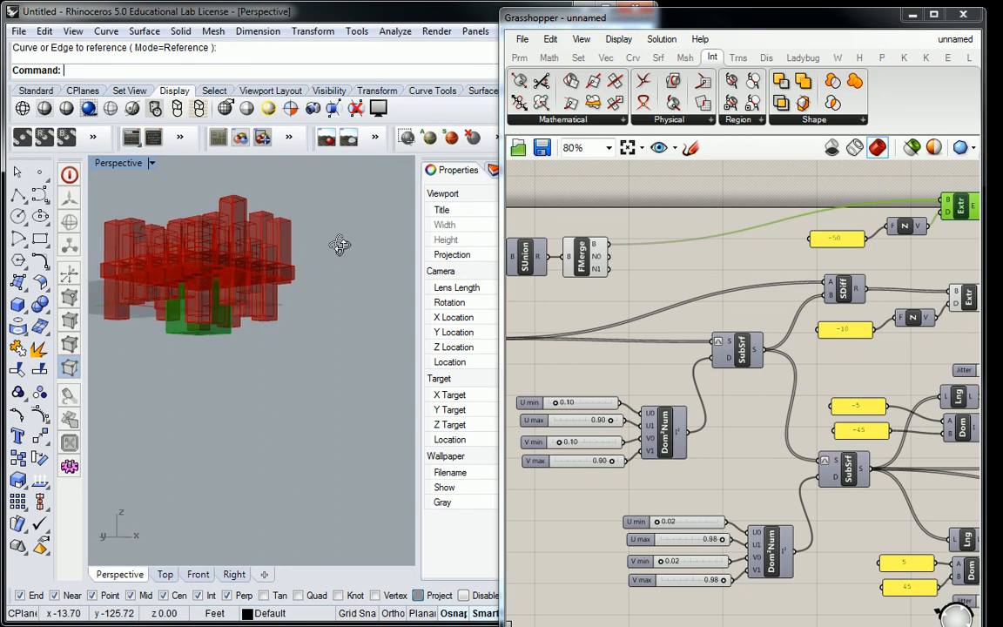
{"action": "right_click_drag", "start_coordinate": [339, 245], "coordinate": [296, 248]}
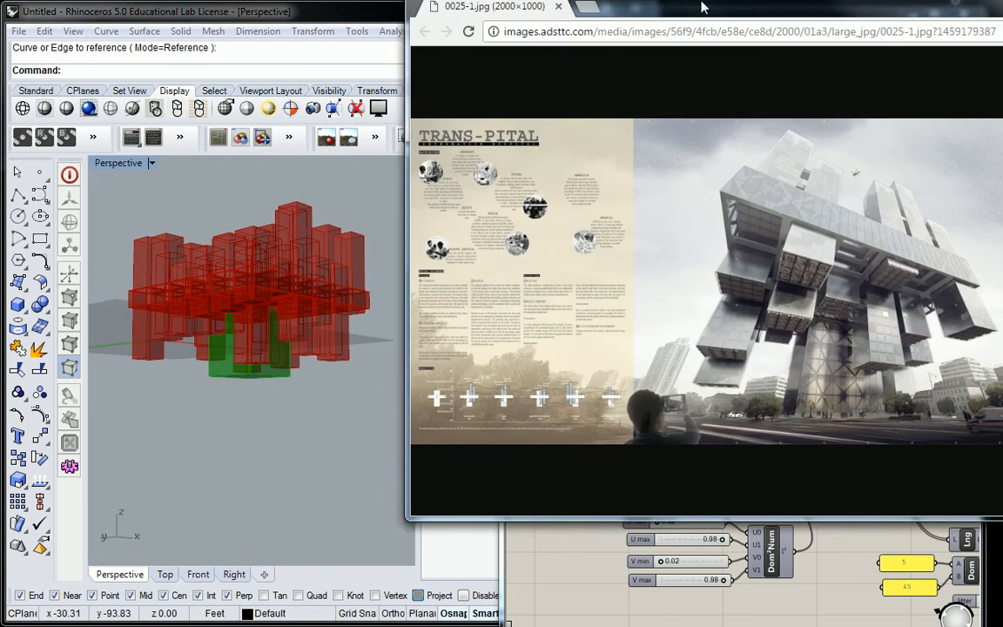
Place the browser's TRANS-PITAL reference image beside the model, compare the central core with it, and minimize the browser
{"action": "left_click_drag", "start_coordinate": [703, 7], "coordinate": [565, 52]}
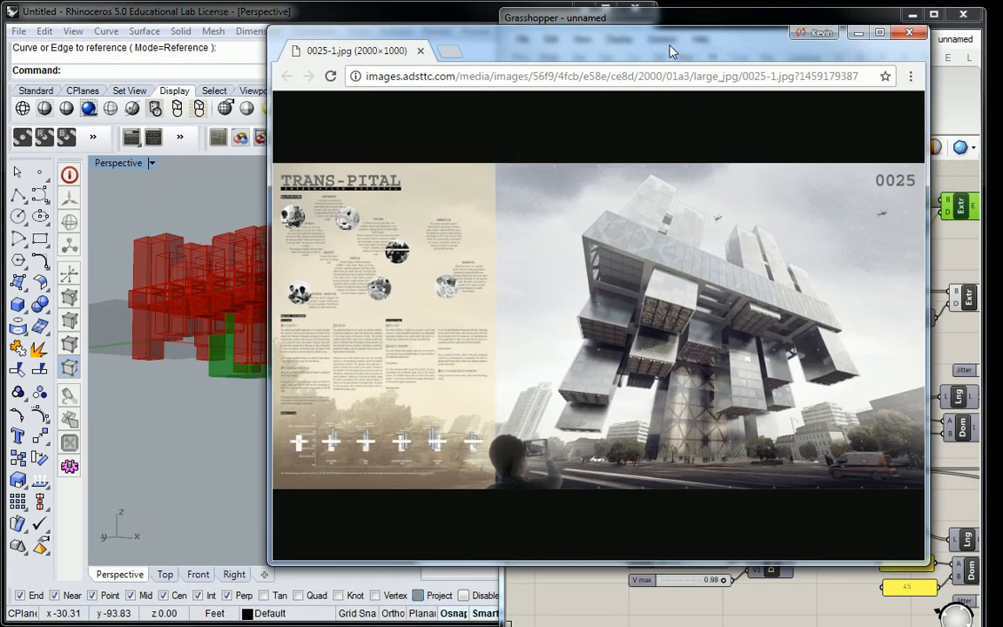
{"action": "left_click_drag", "start_coordinate": [270, 237], "coordinate": [384, 219]}
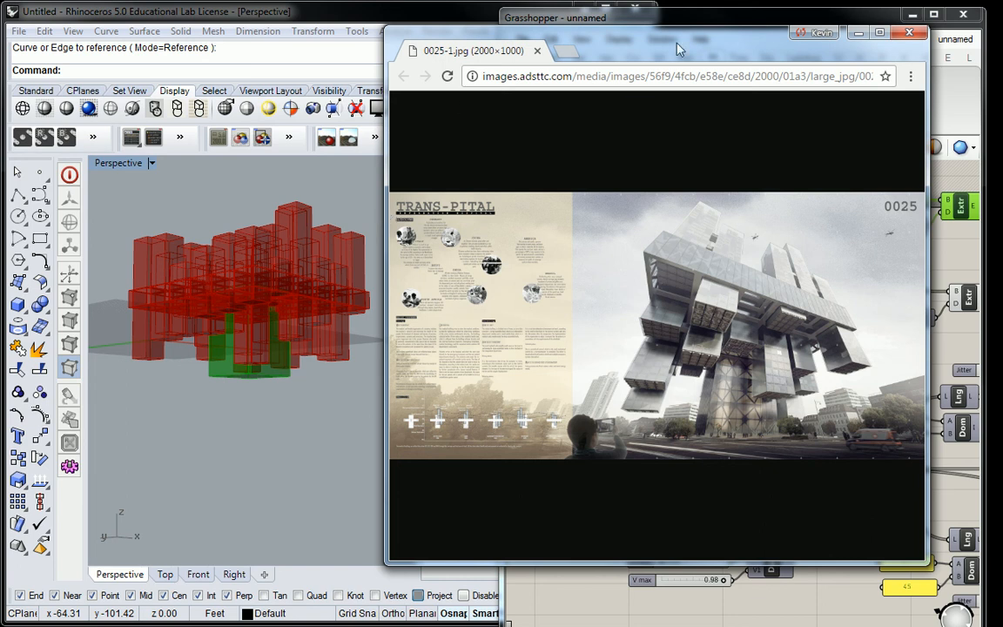
{"action": "left_click", "coordinate": [858, 32]}
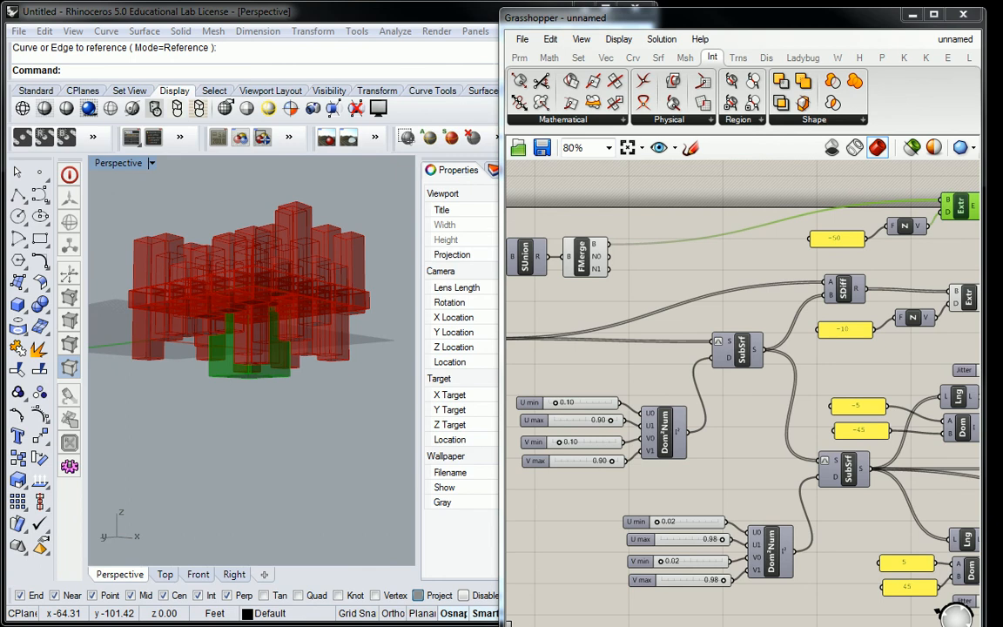